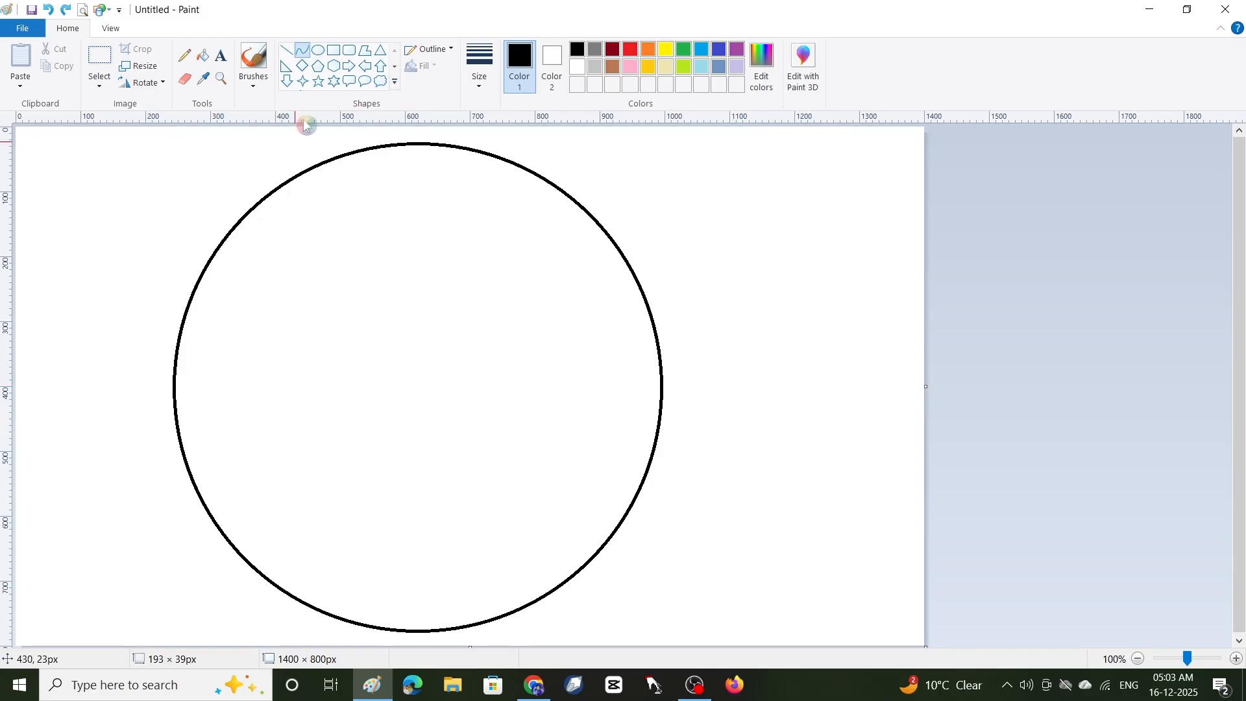
Draw a horizontal straight line about 414 px long from the circle's left edge to just past its centre
left_click(286, 49)
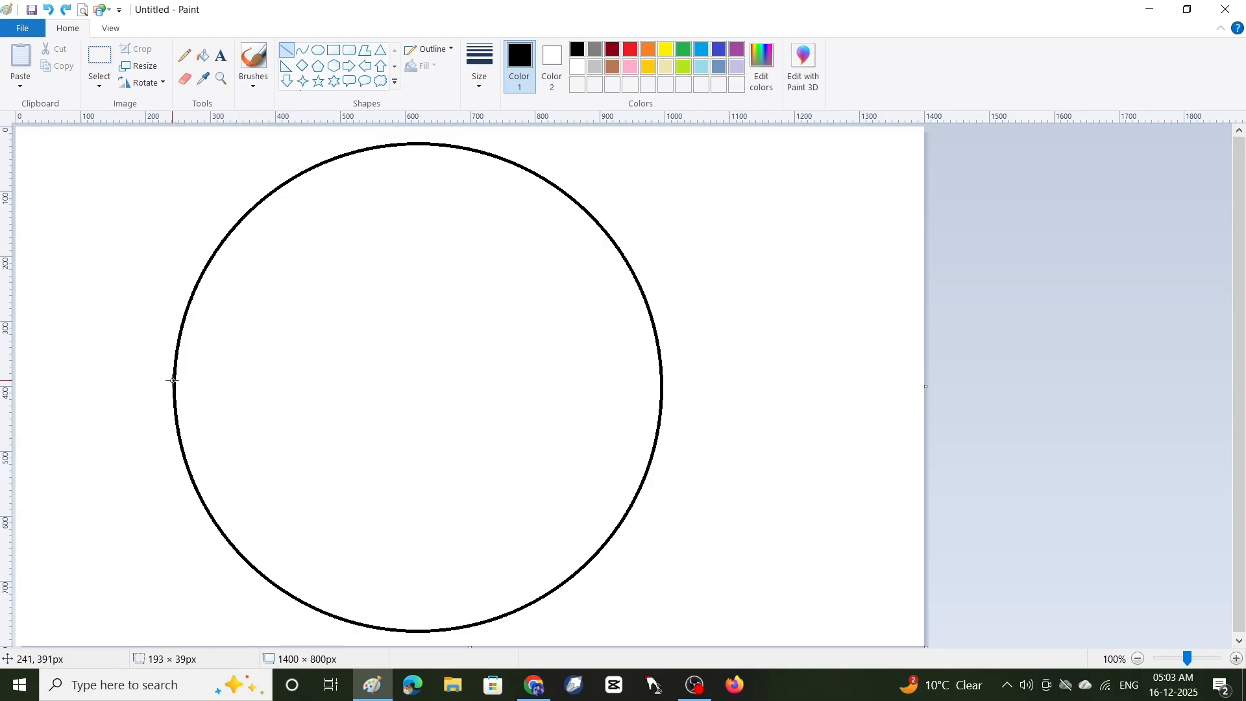
left_click_drag(172, 380, 441, 407)
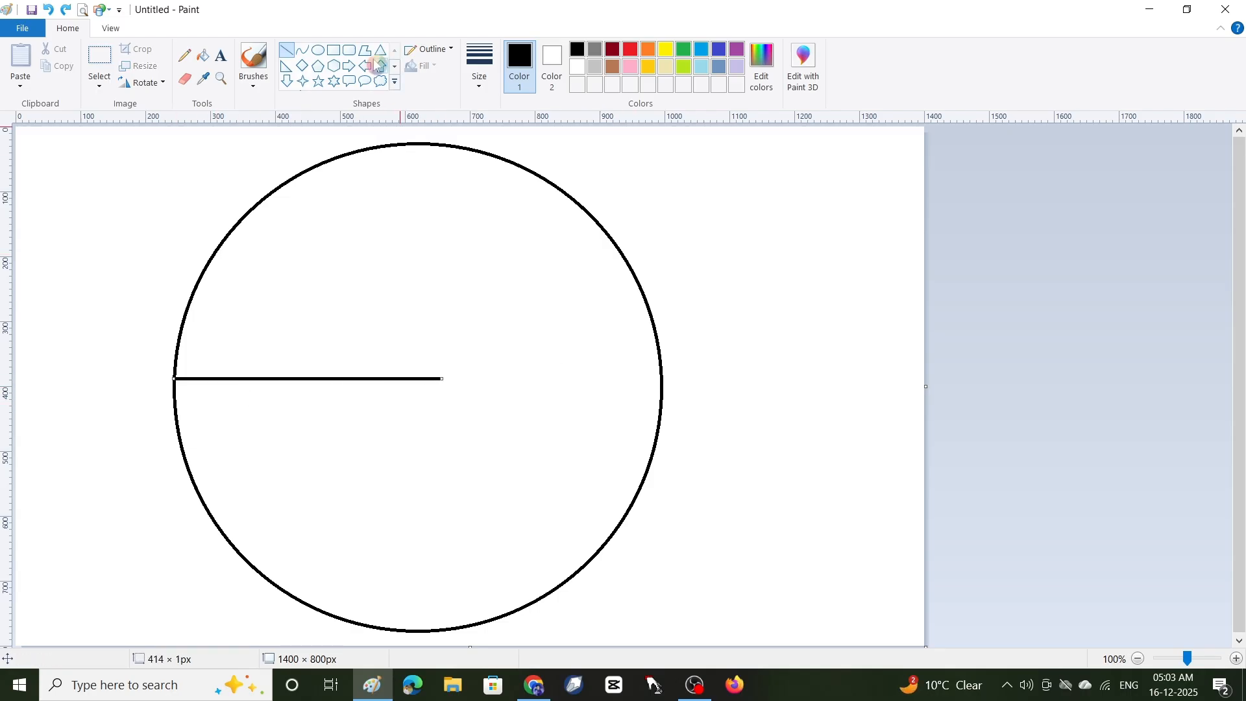
Draw an S-shaped curve about 77 px tall with the Curve tool, in the empty area just beyond the horizontal line's free end
left_click(302, 50)
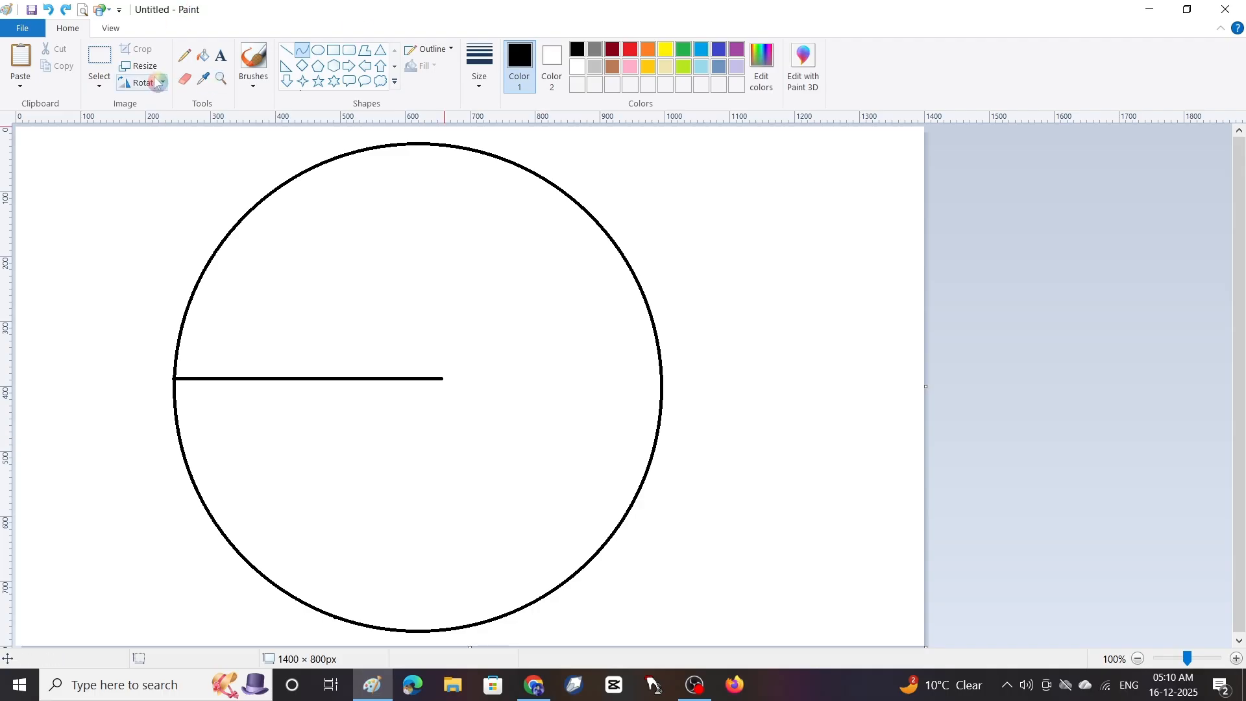
left_click(221, 78)
left_click(471, 364)
left_click(301, 50)
scroll(571, 157, "down", 3)
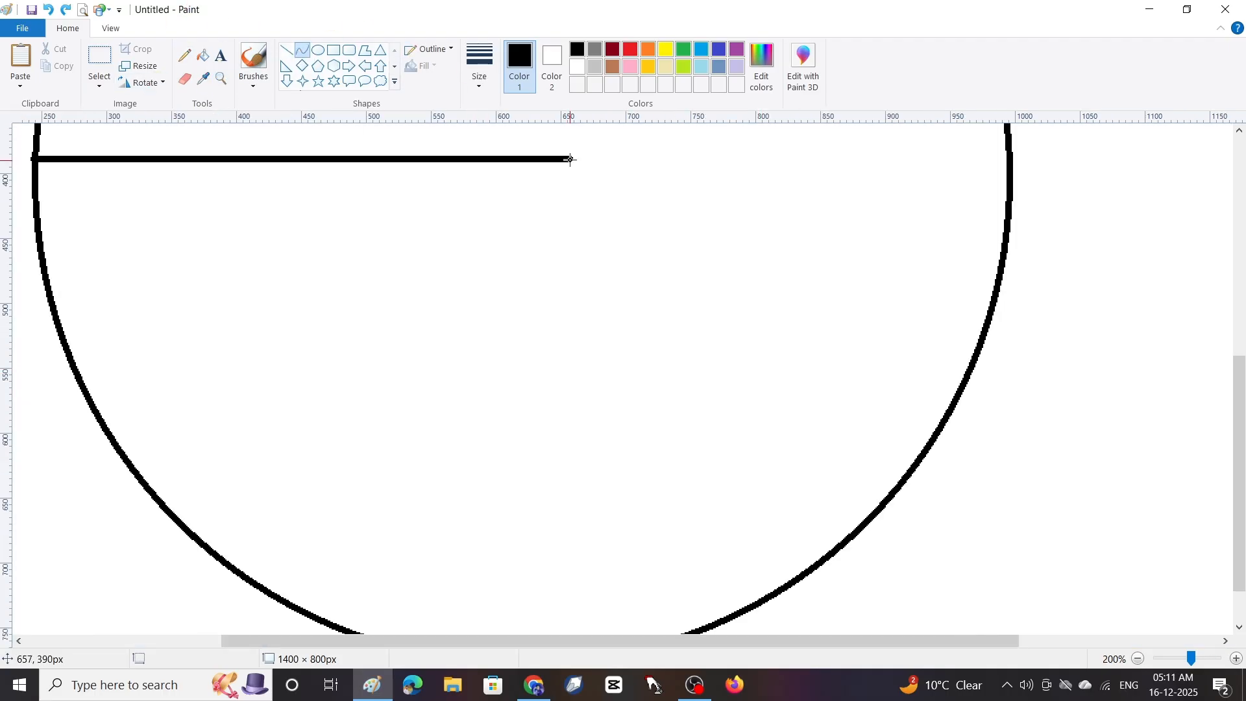
left_click_drag(571, 158, 494, 231)
left_click_drag(570, 217, 678, 251)
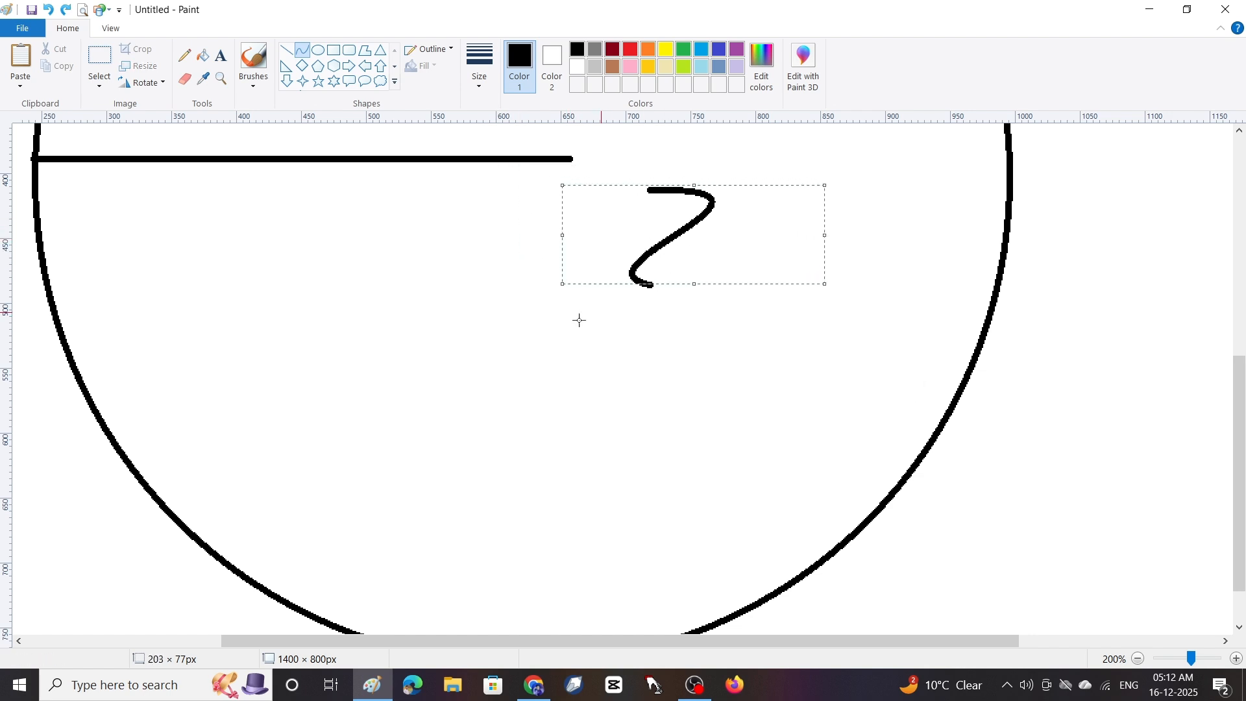
left_click(578, 320)
Attach the S-curve to the free end of the horizontal line and join a pasted copy to its lower end
left_click(99, 58)
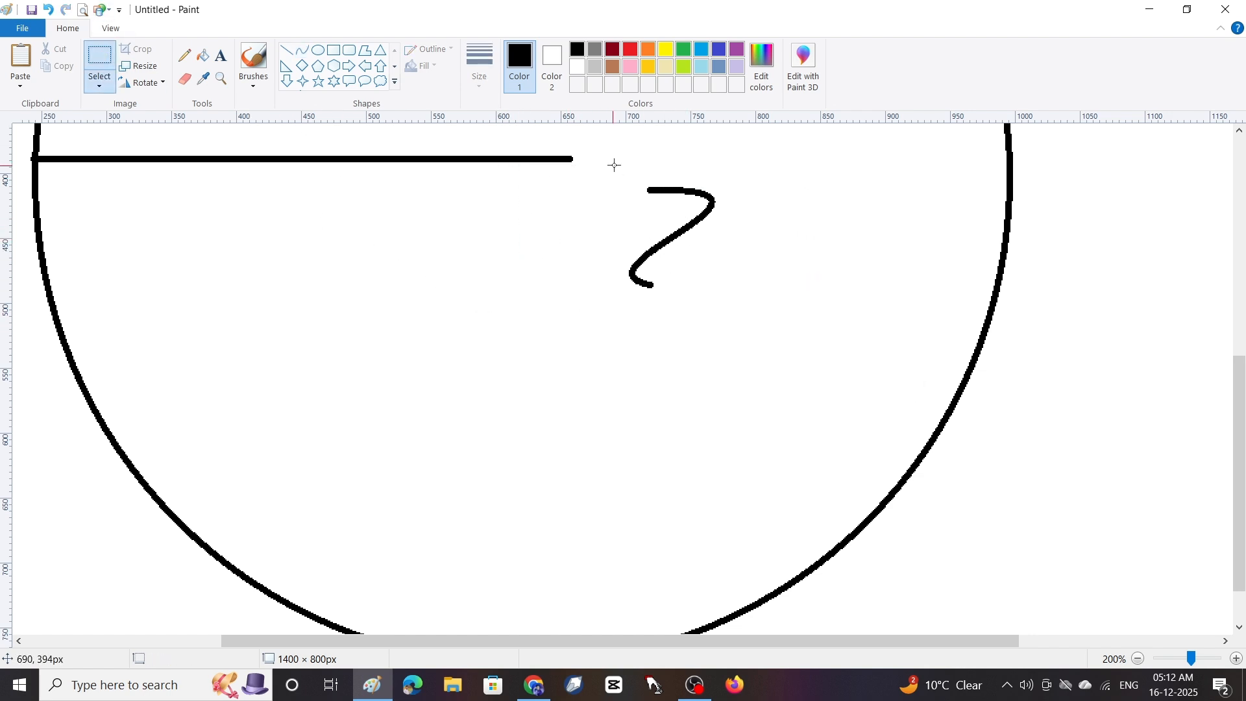
mouse_move(616, 170)
left_mouse_down()
mouse_move(740, 309)
mouse_move(634, 237)
left_mouse_up()
left_click(20, 62)
mouse_move(119, 208)
left_mouse_down()
mouse_move(640, 331)
mouse_move(556, 381)
left_mouse_up()
left_click(383, 275)
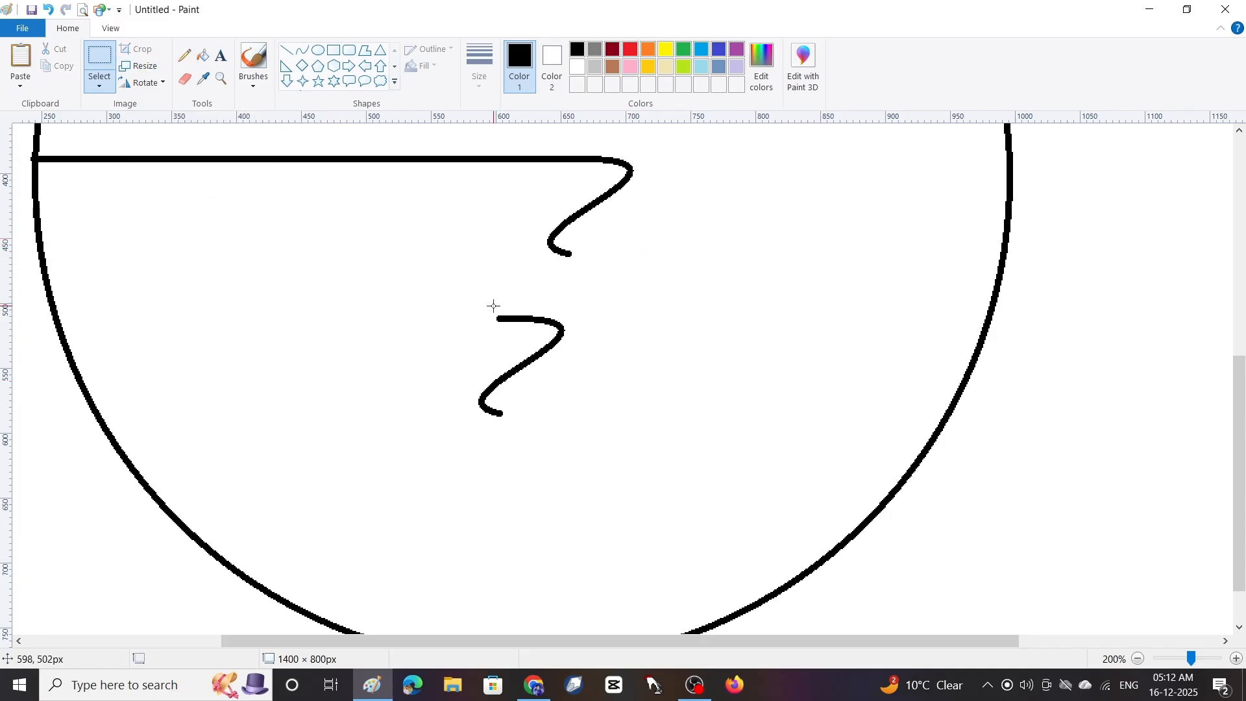
left_click_drag(493, 306, 534, 333)
mouse_move(447, 286)
left_mouse_down()
mouse_move(451, 325)
mouse_move(597, 457)
left_mouse_up()
mouse_move(560, 400)
left_mouse_down()
mouse_move(622, 360)
mouse_move(597, 334)
left_mouse_up()
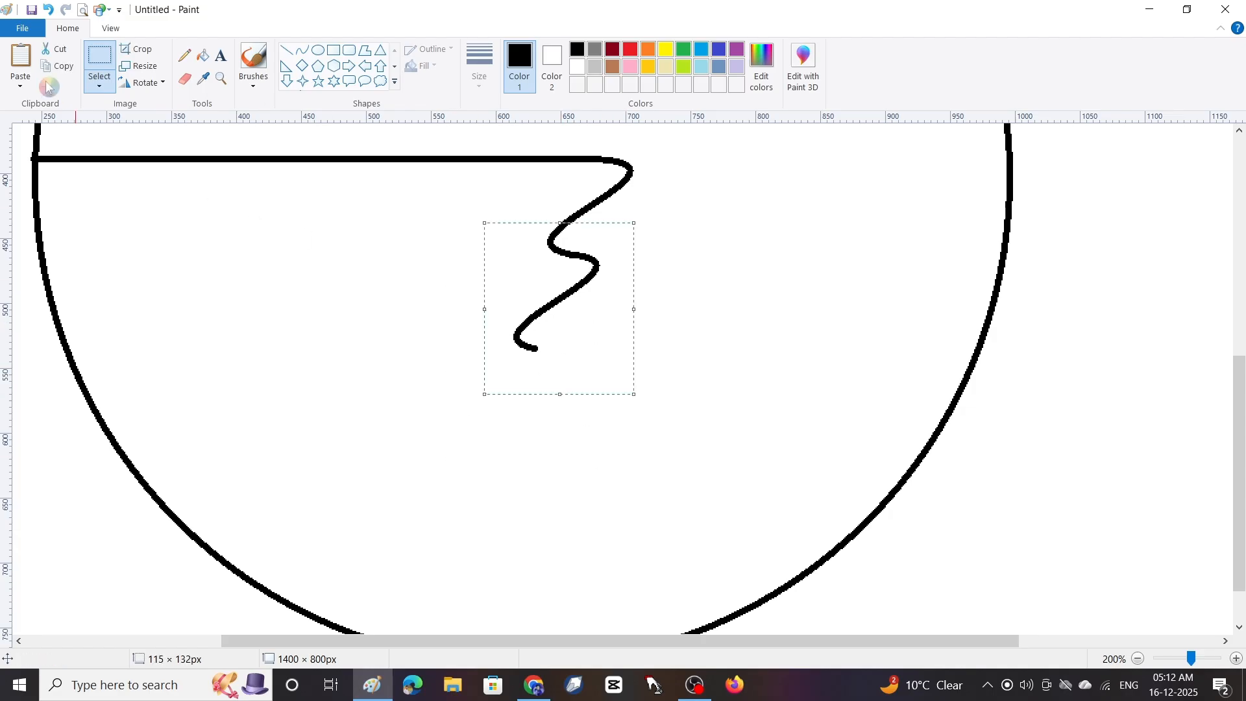
Paste three more copies of the S-curve and chain them end to end down towards the circle's bottom edge
left_click(20, 62)
mouse_move(61, 196)
left_mouse_down()
mouse_move(514, 420)
mouse_move(509, 412)
left_mouse_up()
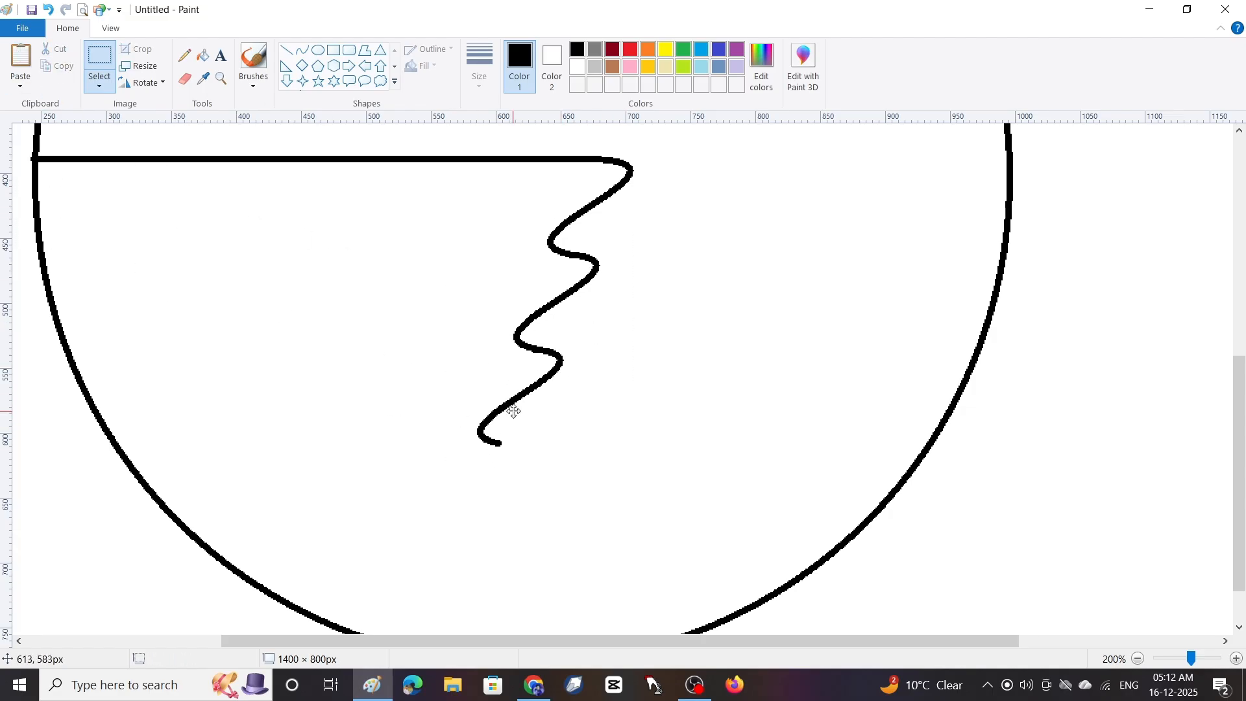
left_click(19, 59)
mouse_move(65, 195)
left_mouse_down()
mouse_move(272, 320)
mouse_move(464, 493)
left_mouse_up()
scroll(100, 136, "down", 2)
left_click(19, 59)
mouse_move(84, 195)
left_mouse_down()
mouse_move(389, 523)
mouse_move(445, 523)
left_mouse_up()
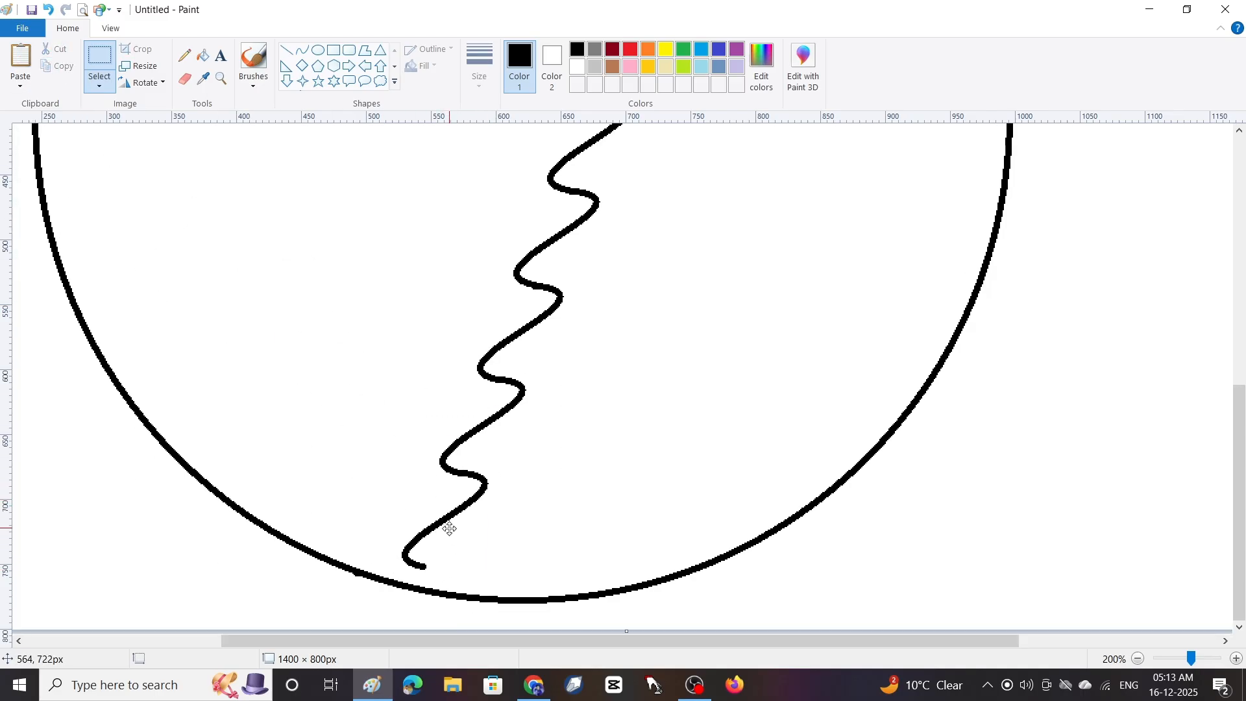
left_click(741, 602)
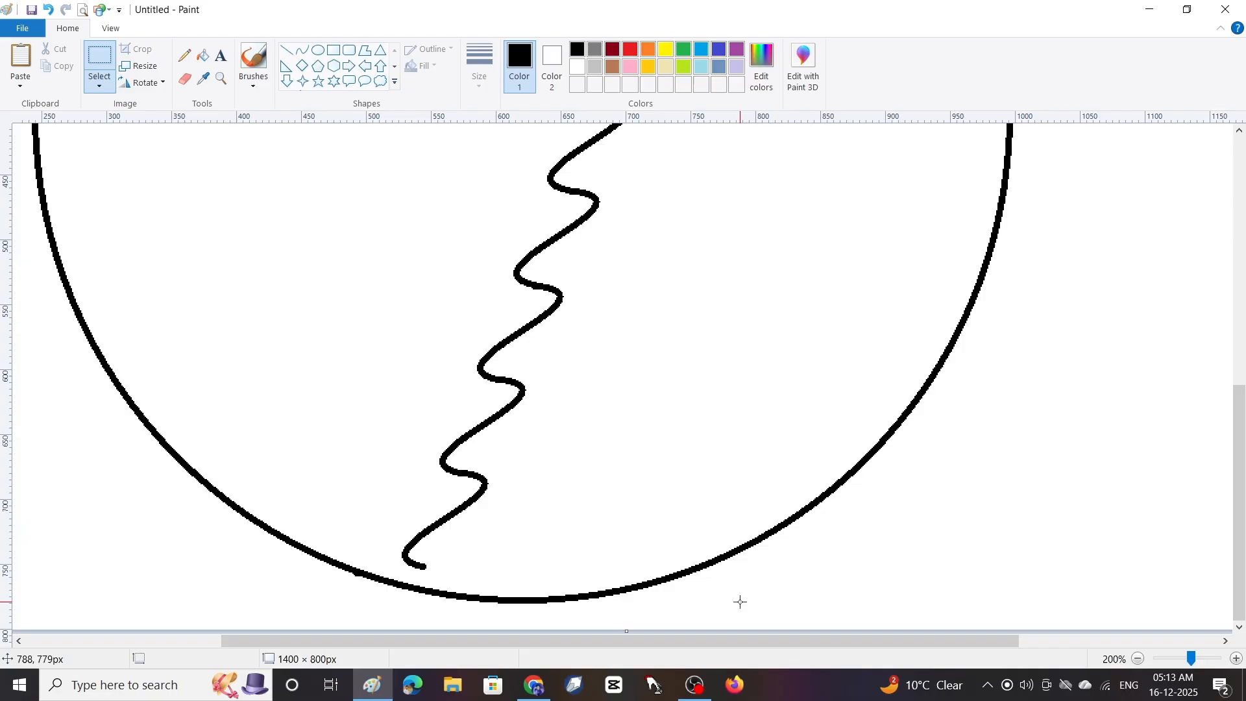
Connect the lower end of the wavy edge to the circle with a small curve about 65 px wide and 21 px tall
left_click(301, 50)
mouse_move(375, 578)
left_mouse_down()
mouse_move(448, 573)
mouse_move(412, 586)
mouse_move(431, 586)
mouse_move(426, 598)
mouse_move(371, 575)
mouse_move(453, 574)
mouse_move(423, 583)
mouse_move(463, 600)
mouse_move(443, 591)
mouse_move(440, 602)
left_mouse_up()
key("ctrl+z")
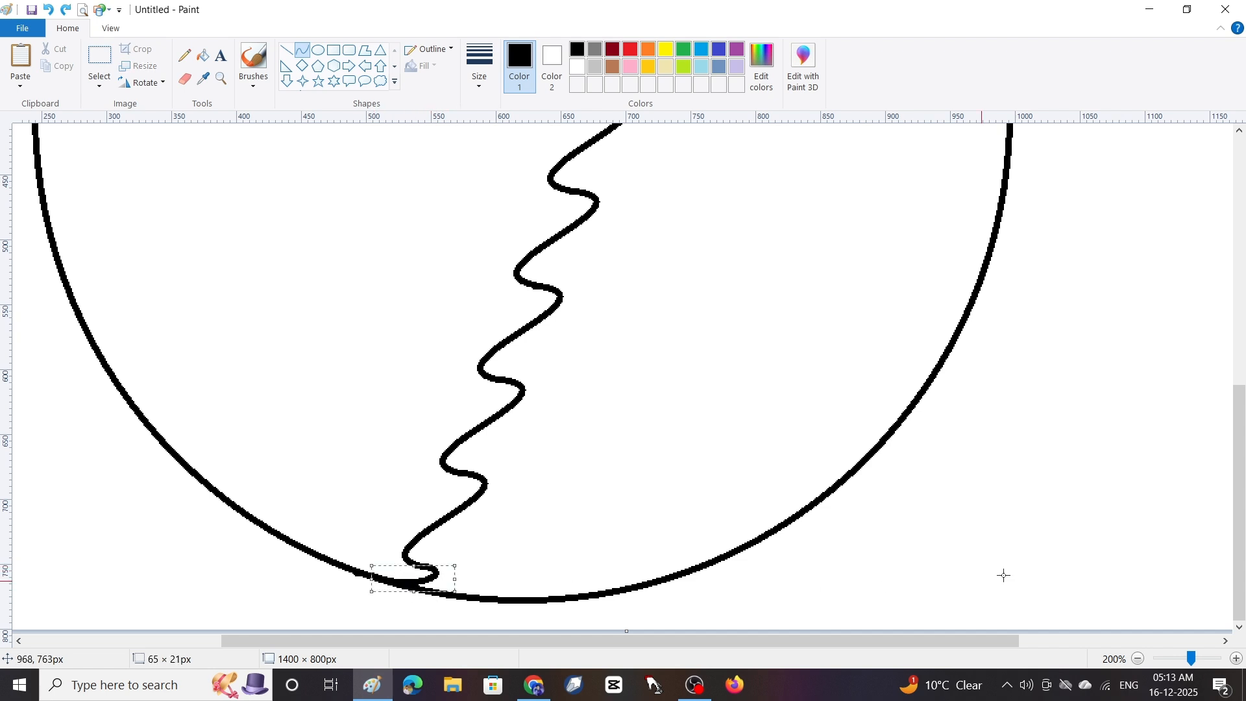
left_click(1138, 658)
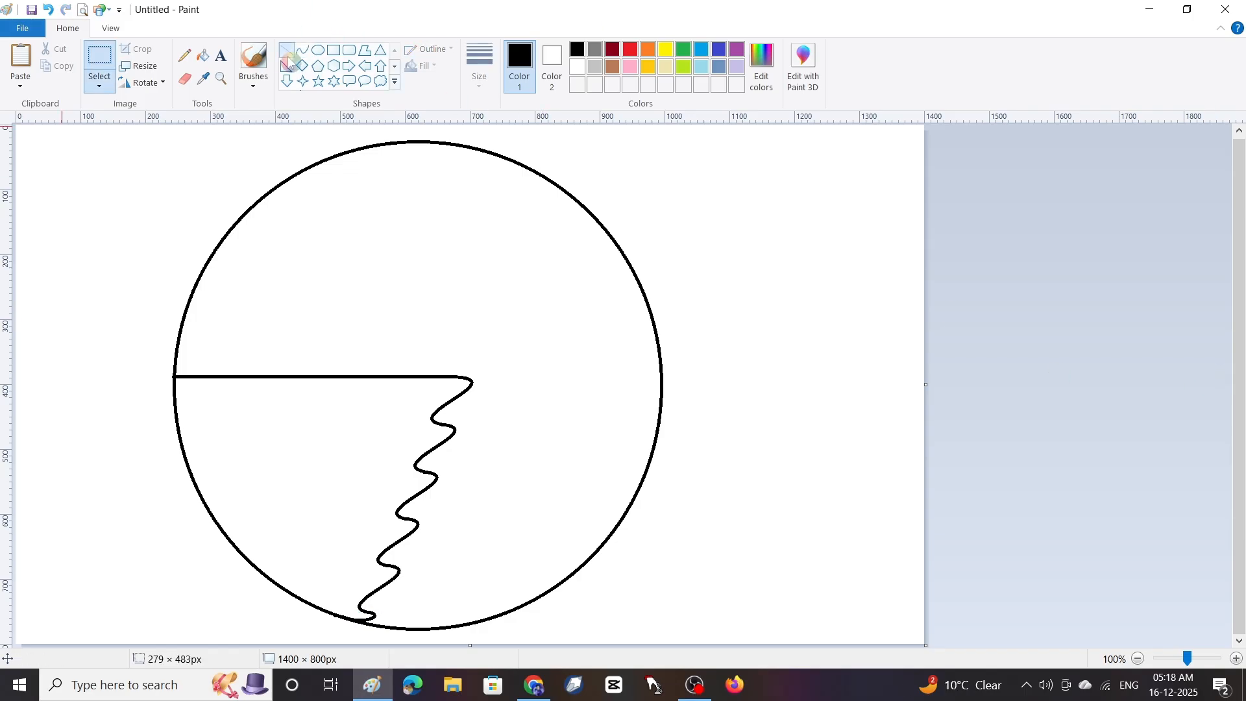
left_click(286, 50)
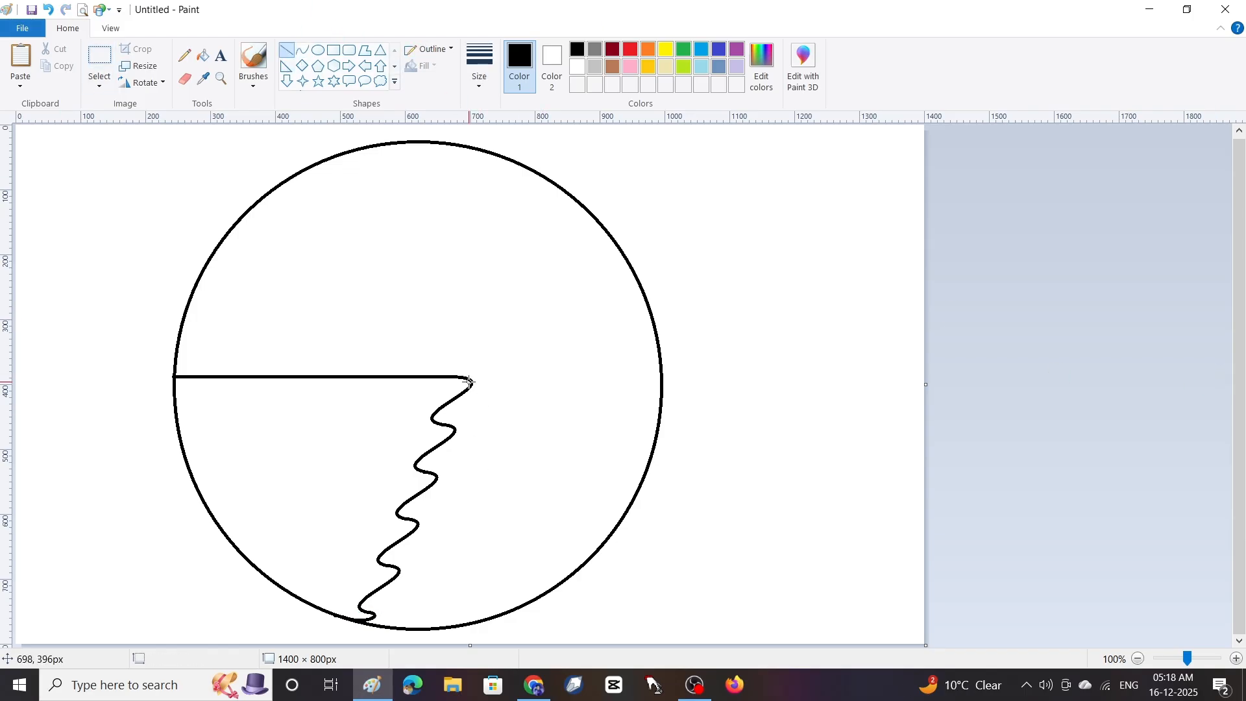
left_click_drag(471, 383, 458, 547)
key("ctrl+z")
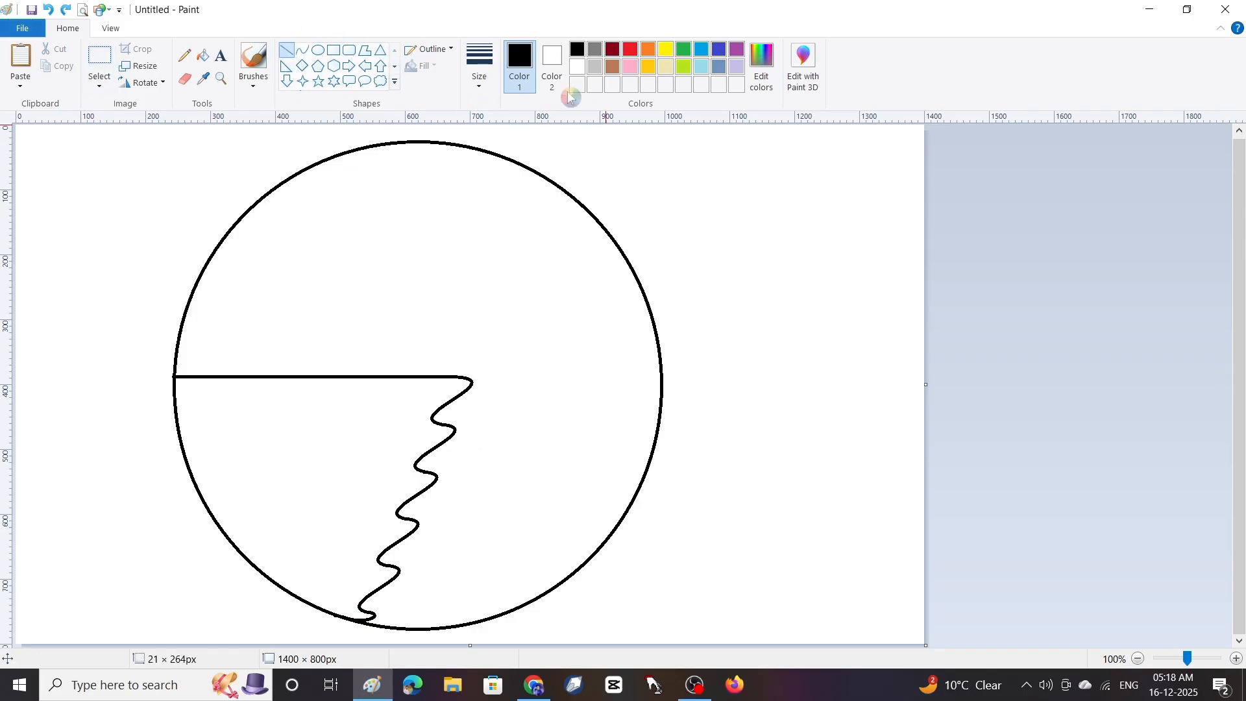
Draw a vertical line about 370 px long from the uppermost tip of the wavy edge down to the circle
left_click(302, 50)
left_click(286, 50)
left_click(480, 65)
left_click(519, 173)
left_click_drag(471, 383, 478, 623)
key("ctrl+z")
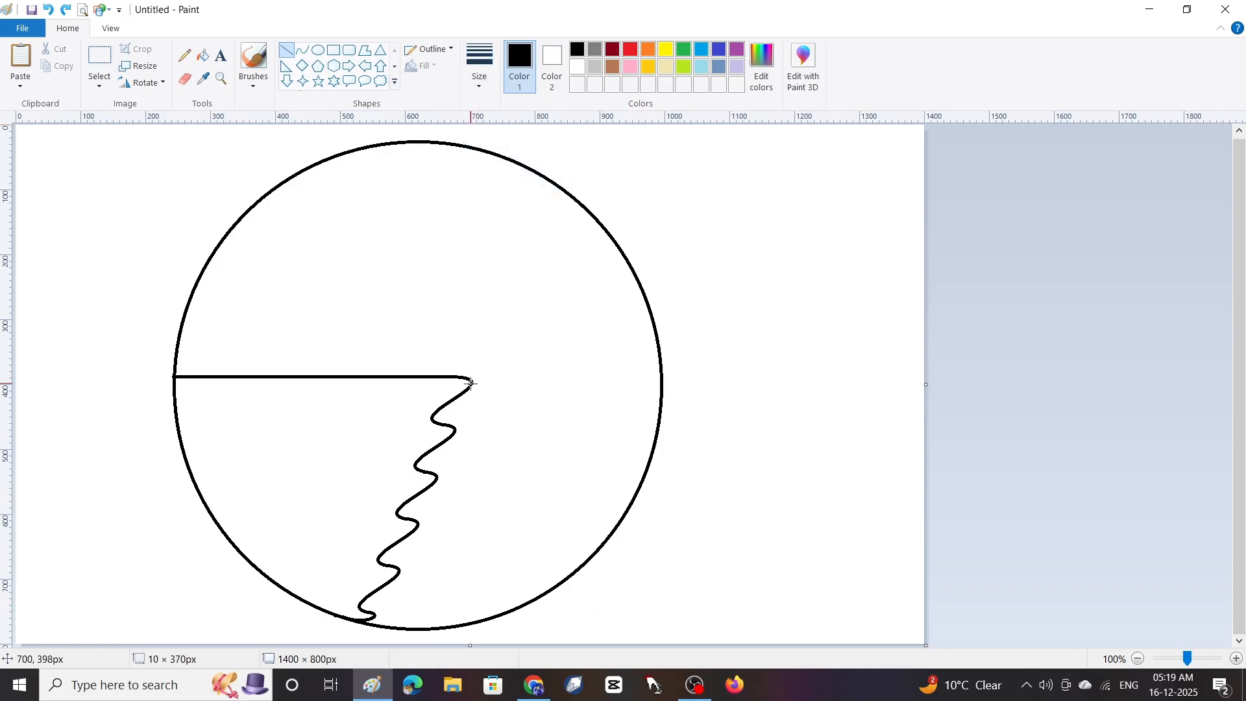
left_click_drag(471, 383, 471, 619)
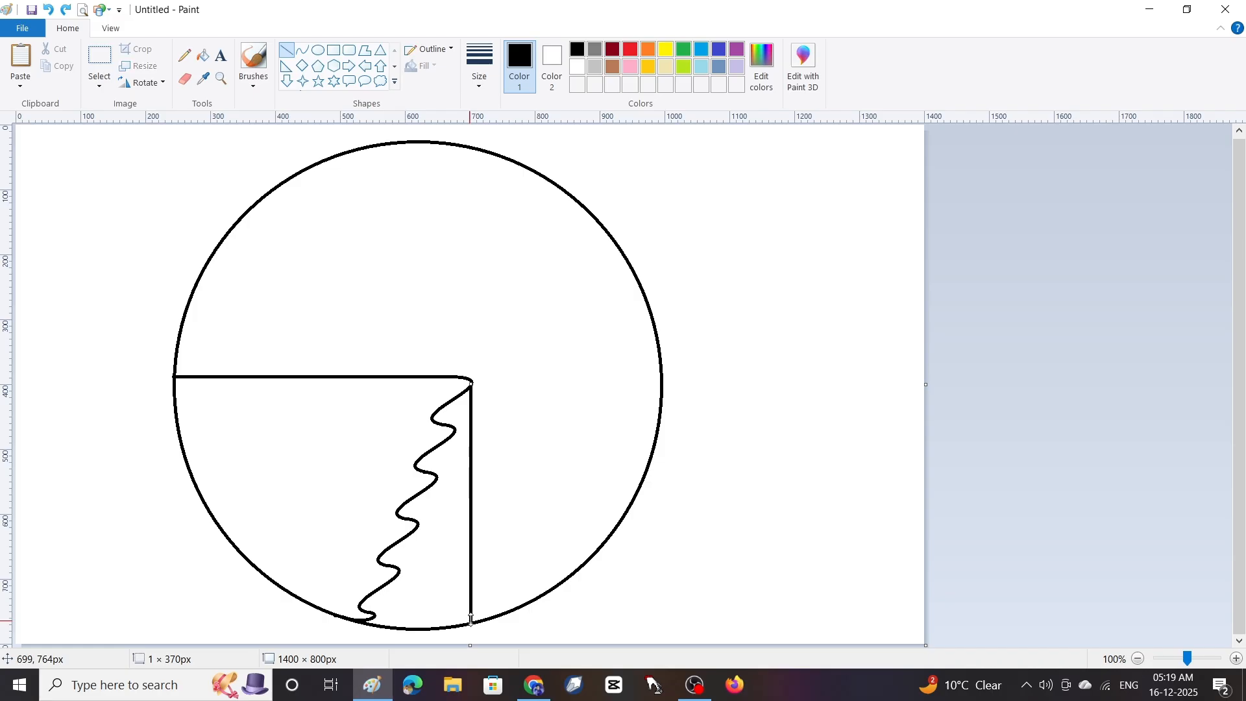
left_click(810, 472)
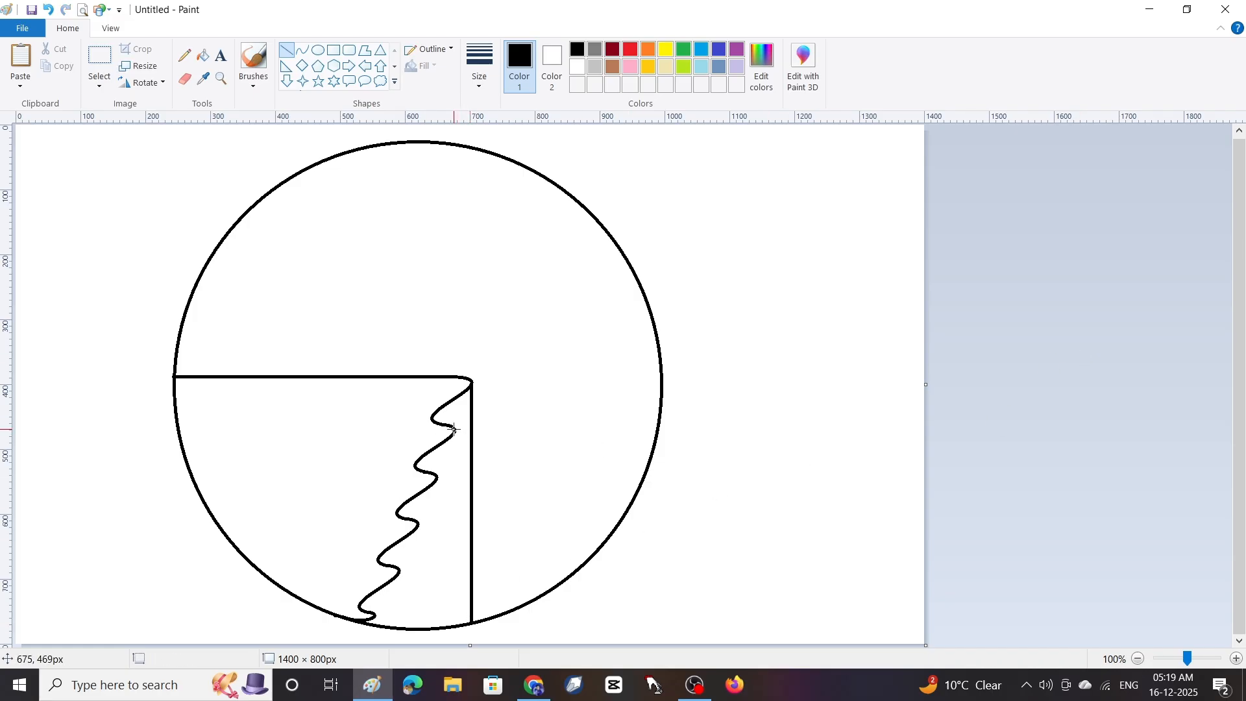
Draw five more vertical lines, one from each remaining tip of the wavy edge down to the circle
left_click_drag(454, 429, 454, 626)
left_click(968, 361)
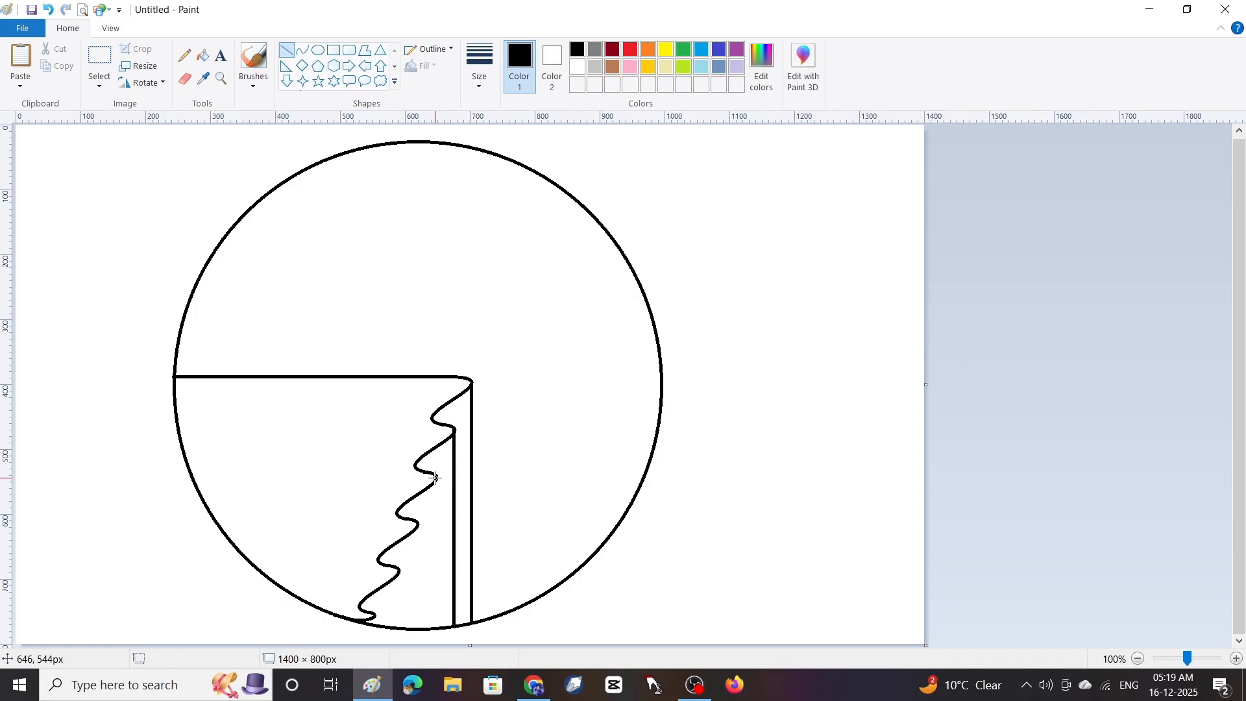
left_click_drag(436, 476, 436, 627)
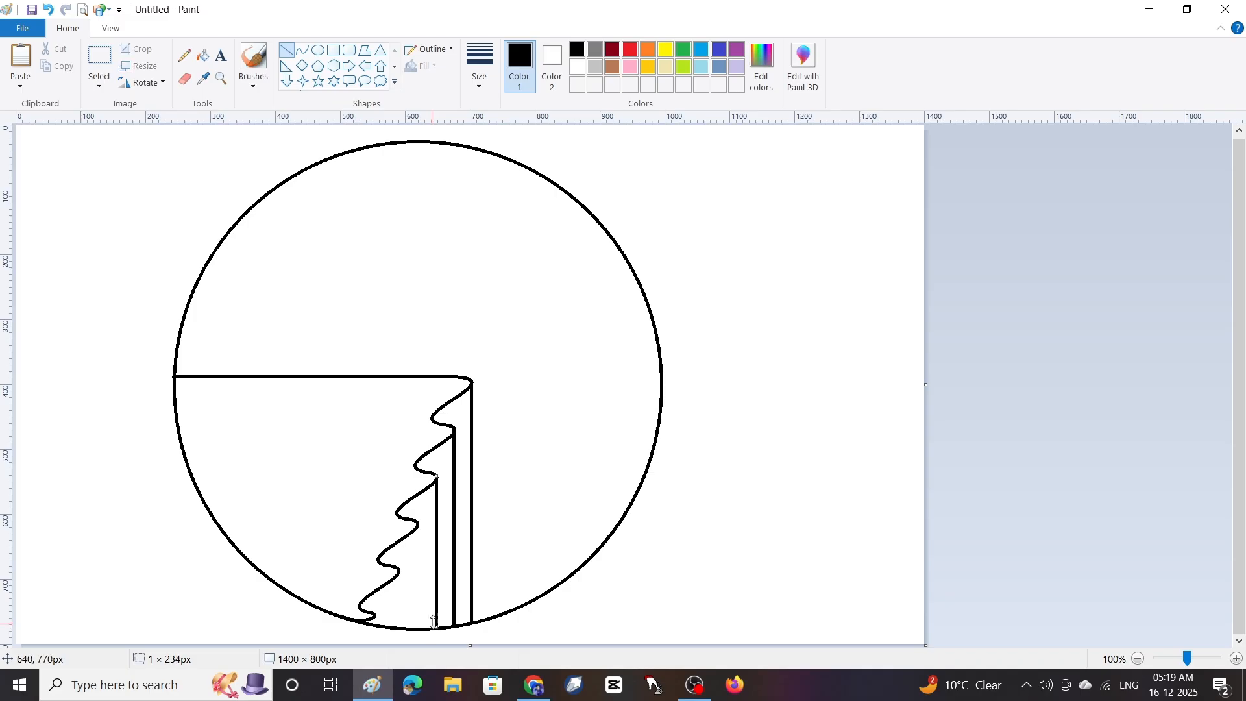
left_click(1040, 381)
left_click_drag(417, 524, 418, 628)
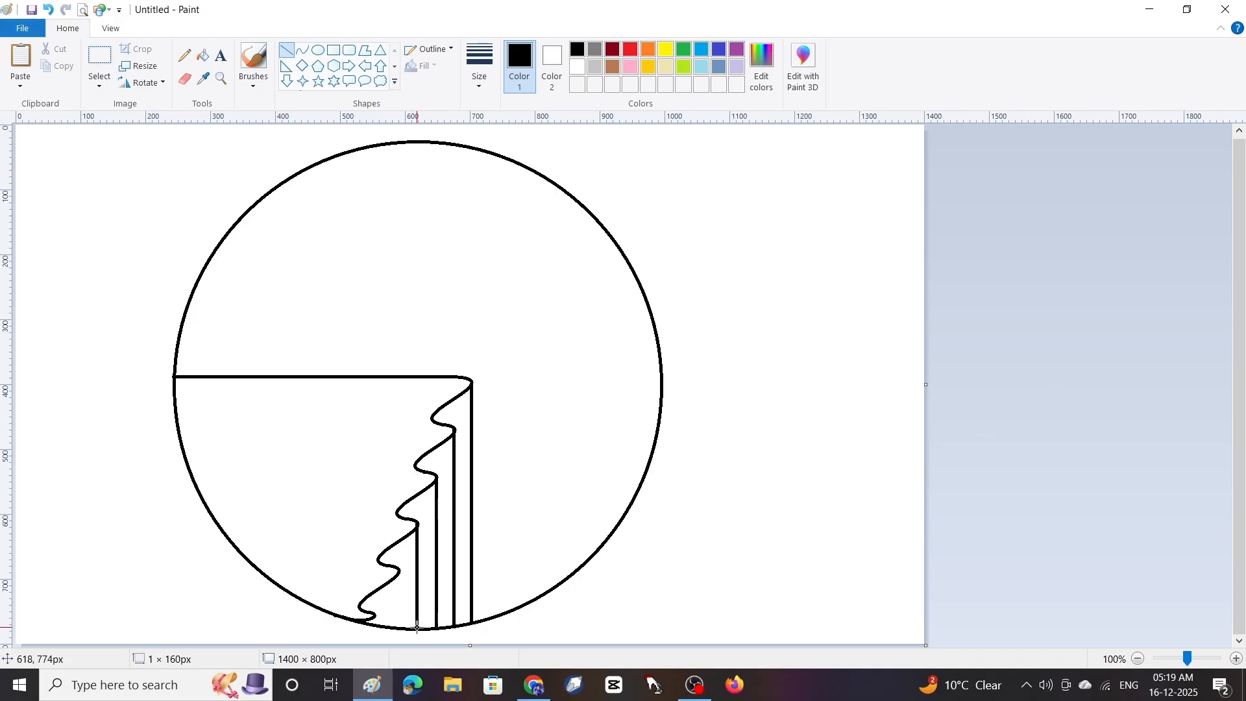
left_click(1036, 470)
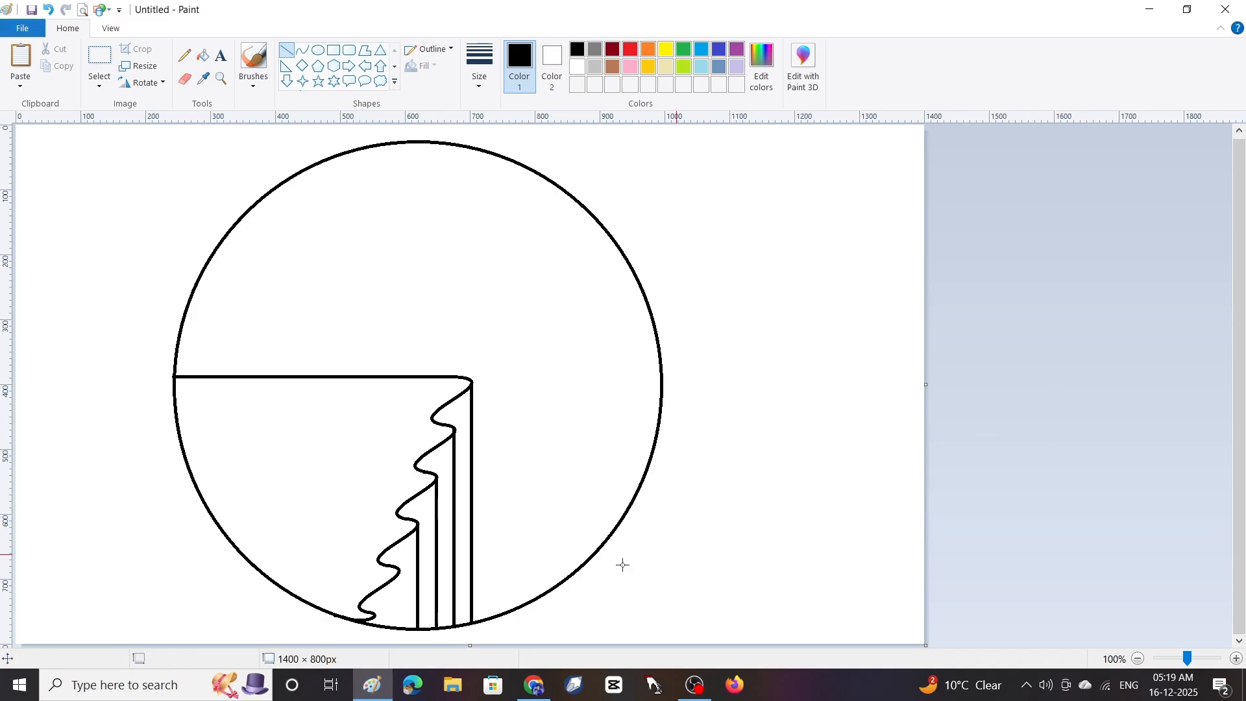
left_click_drag(398, 571, 398, 628)
left_click(381, 608)
left_click_drag(374, 613, 375, 625)
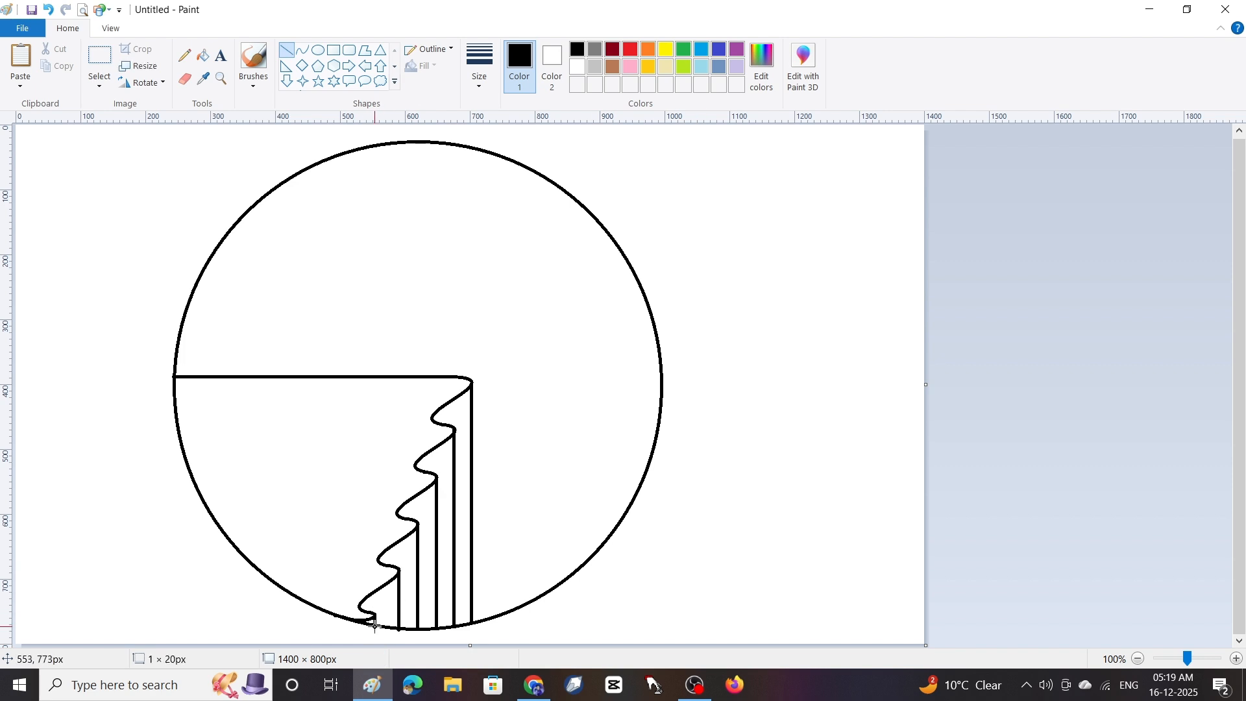
left_click(790, 517)
Draw a horizontal horizon line about 289 px long from the longest vertical line to the circle's right edge
left_click(303, 51)
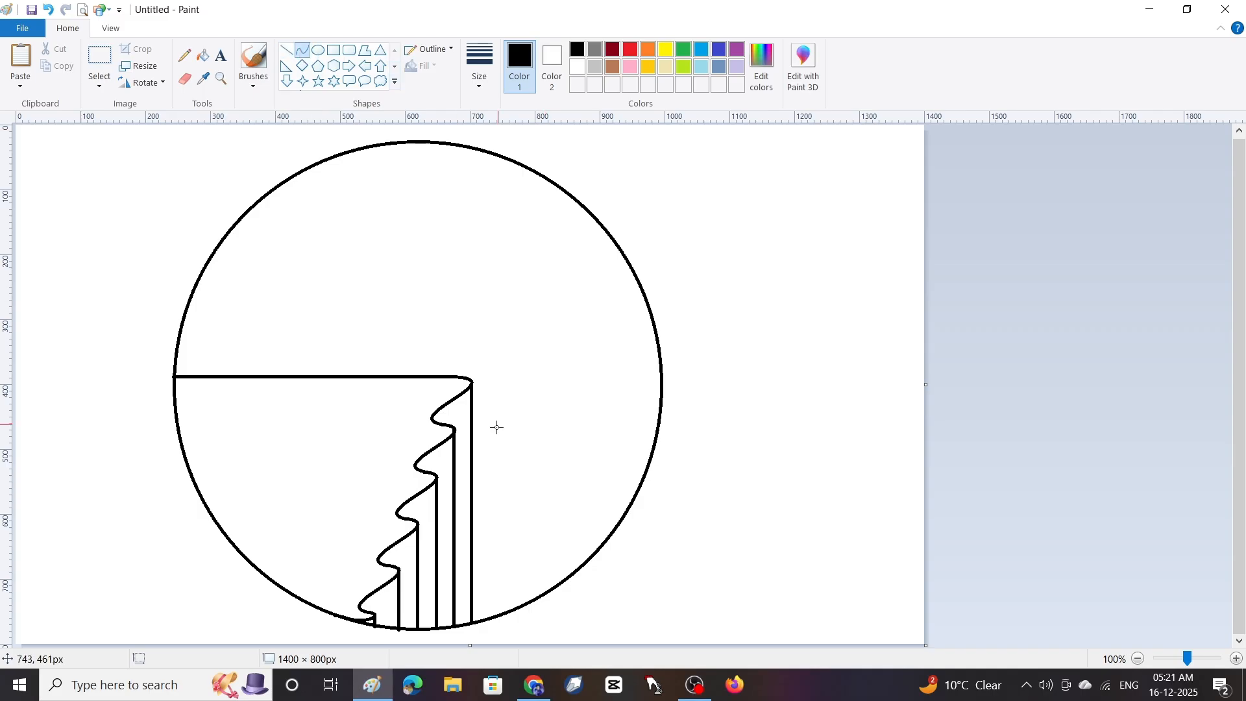
left_click_drag(473, 420, 660, 421)
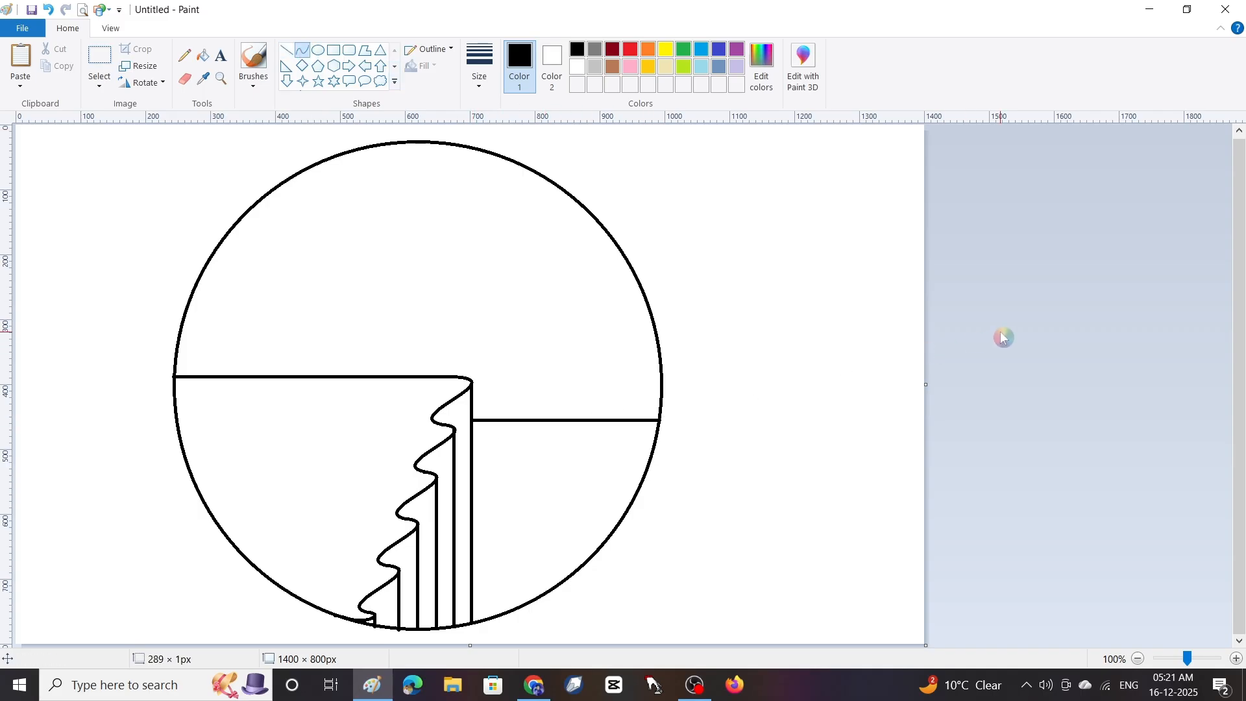
Draw a small circle about 108 px across outside the large circle and delete its lower half
left_click(319, 52)
left_click_drag(742, 231, 812, 301)
left_click(99, 62)
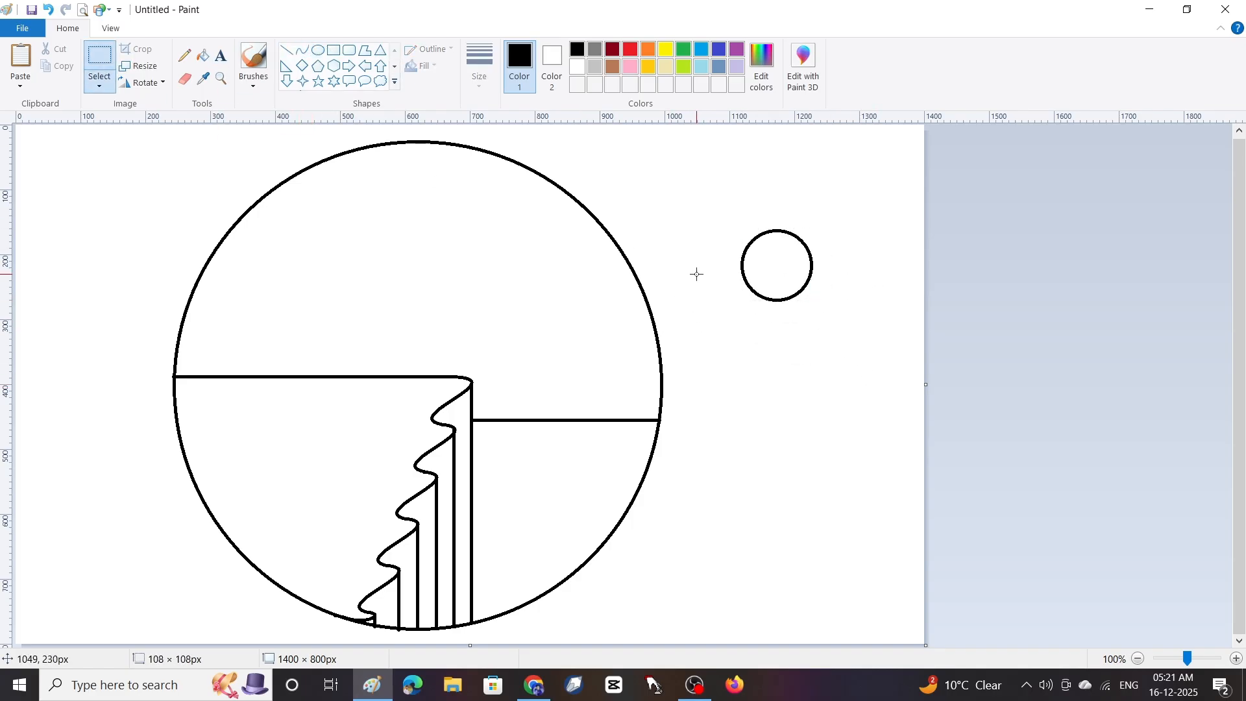
left_click_drag(704, 267, 892, 351)
key("Delete")
Move the semicircle onto the middle of the horizon line as a half sun
left_click_drag(698, 210, 847, 318)
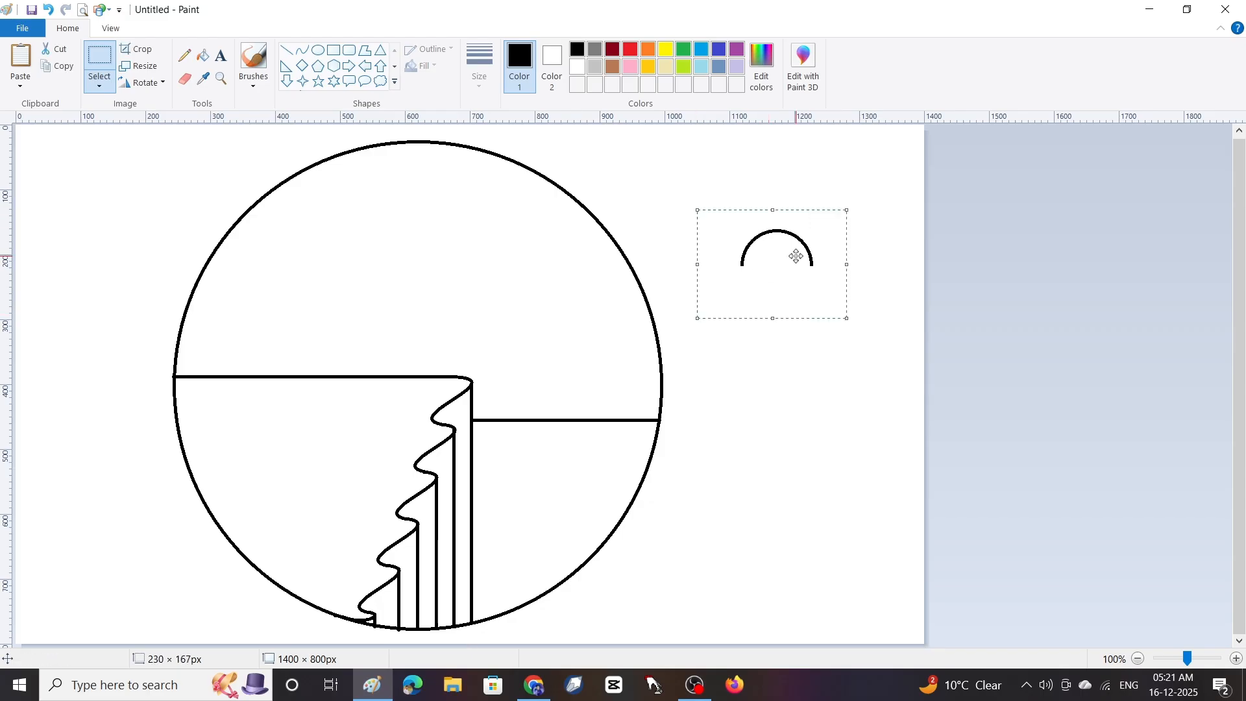
left_click_drag(796, 256, 586, 412)
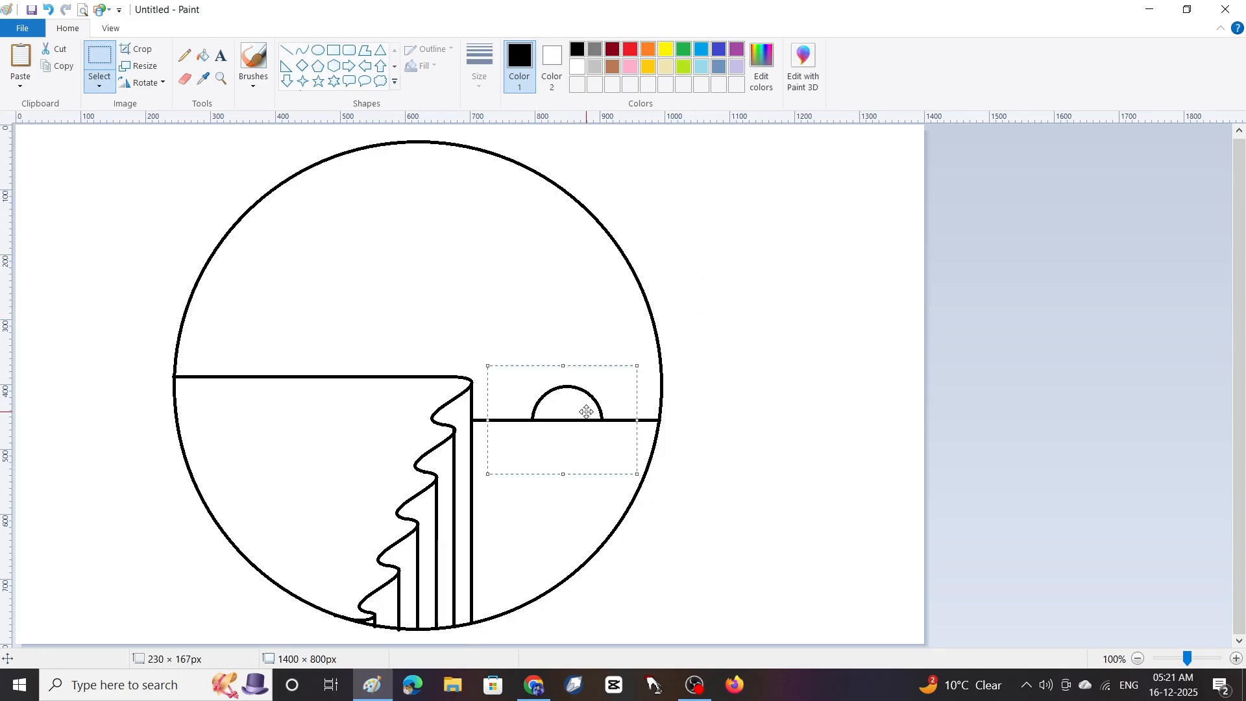
left_click(790, 337)
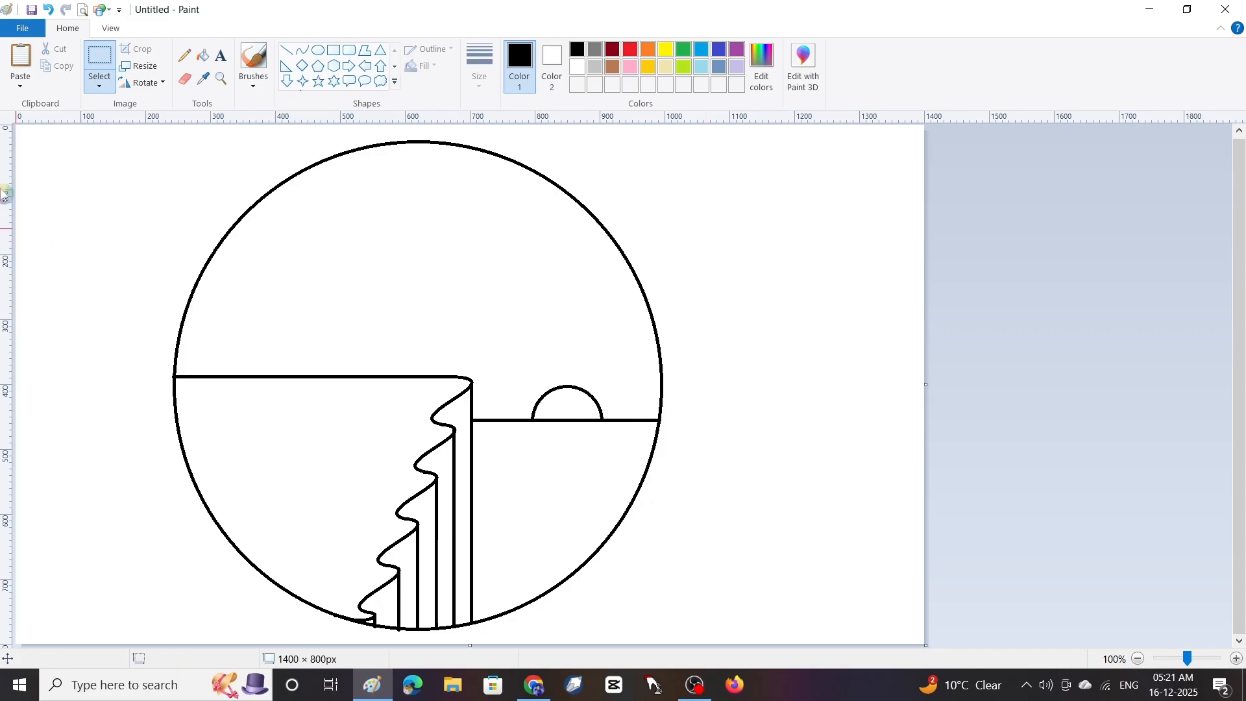
Draw short freehand Pencil rays around the half sun from its right end over the top to the upper left
left_click(184, 55)
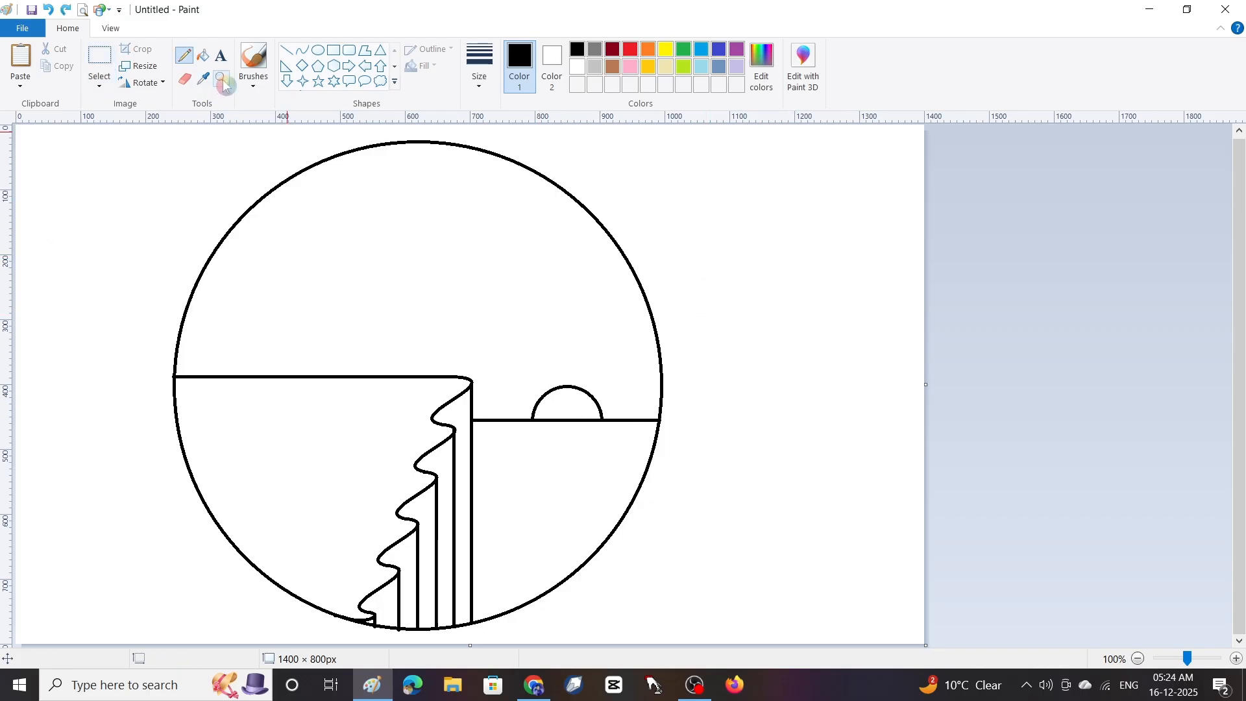
left_click(222, 79)
left_click(661, 422)
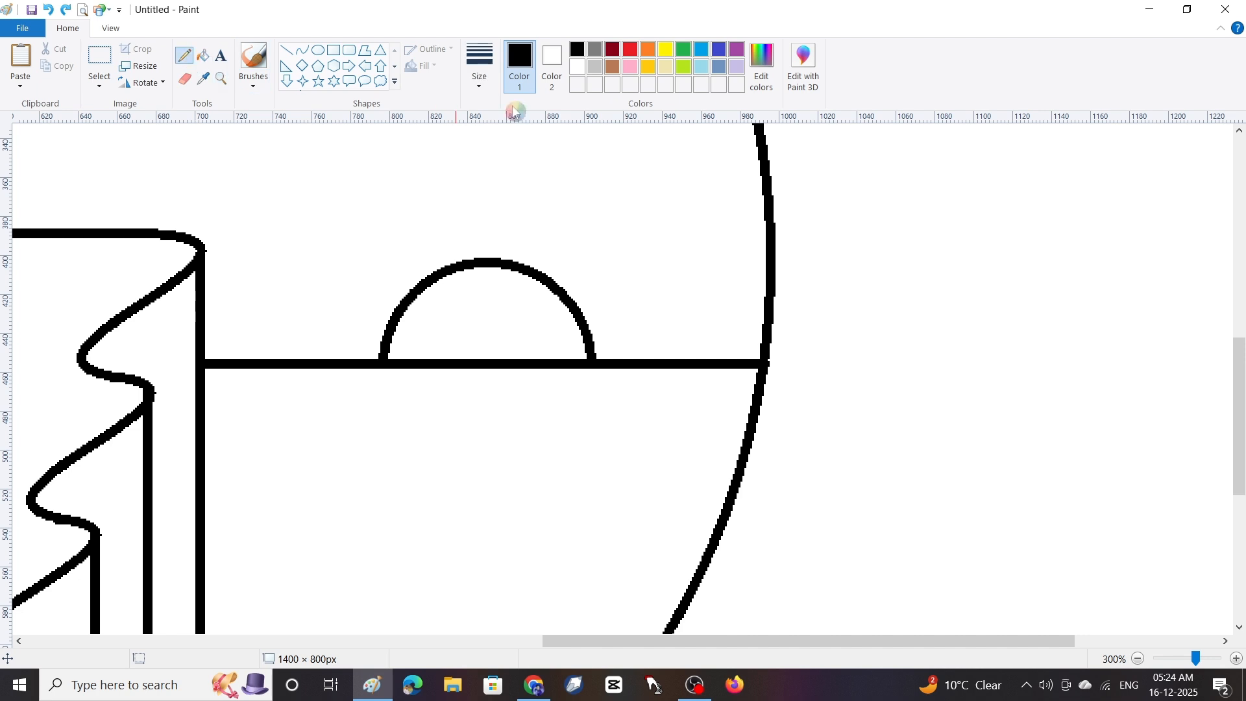
left_click(480, 65)
left_click(518, 177)
mouse_move(591, 356)
left_mouse_down()
mouse_move(616, 348)
mouse_move(621, 326)
left_mouse_up()
mouse_move(589, 329)
left_mouse_down()
mouse_move(608, 279)
mouse_move(532, 268)
mouse_move(539, 254)
mouse_move(526, 265)
mouse_move(535, 238)
mouse_move(516, 261)
mouse_move(519, 251)
mouse_move(496, 258)
mouse_move(505, 238)
mouse_move(522, 261)
mouse_move(485, 258)
mouse_move(481, 240)
mouse_move(481, 259)
mouse_move(474, 248)
mouse_move(467, 260)
mouse_move(454, 240)
mouse_move(454, 266)
mouse_move(435, 251)
mouse_move(449, 262)
mouse_move(426, 280)
mouse_move(411, 267)
mouse_move(407, 298)
mouse_move(393, 286)
mouse_move(420, 295)
mouse_move(382, 299)
left_mouse_up()
key("ctrl+z")
key("ctrl+z")
key("ctrl+z")
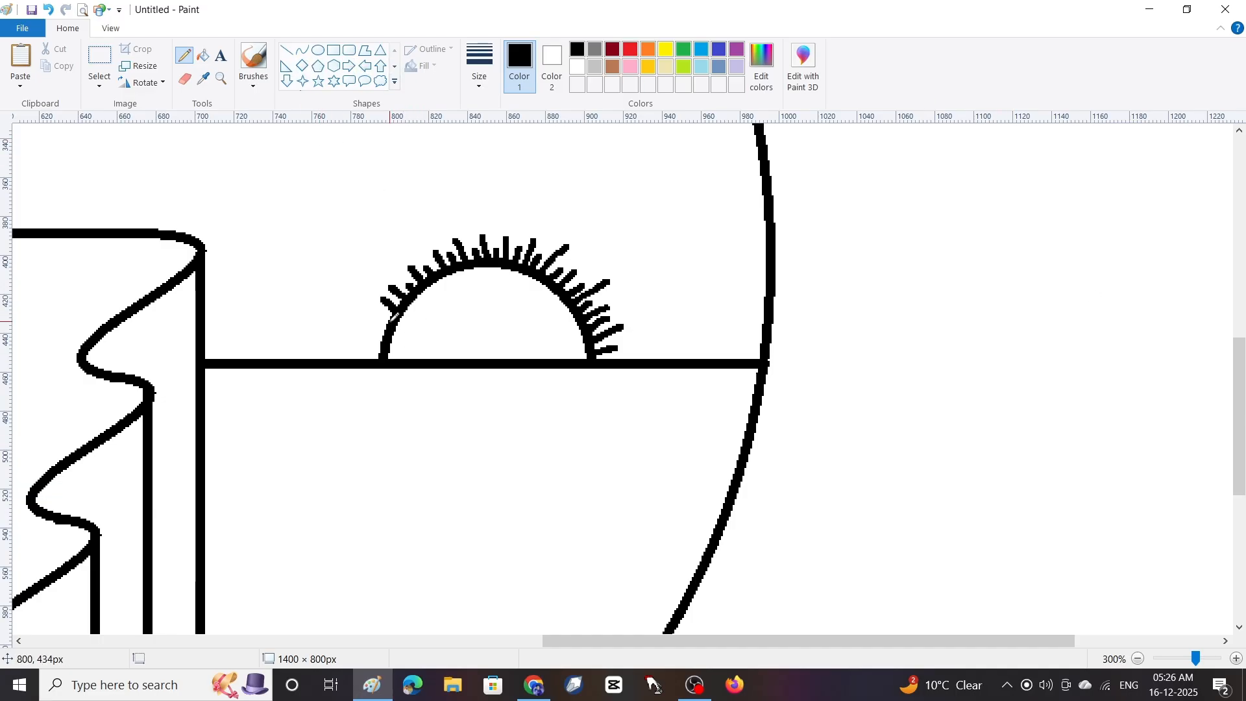
Complete the freehand rays along the lower left side of the half sun, redoing any misdrawn strokes
left_click_drag(390, 322, 362, 302)
key("ctrl+z")
key("ctrl+z")
key("ctrl+z")
key("ctrl+z")
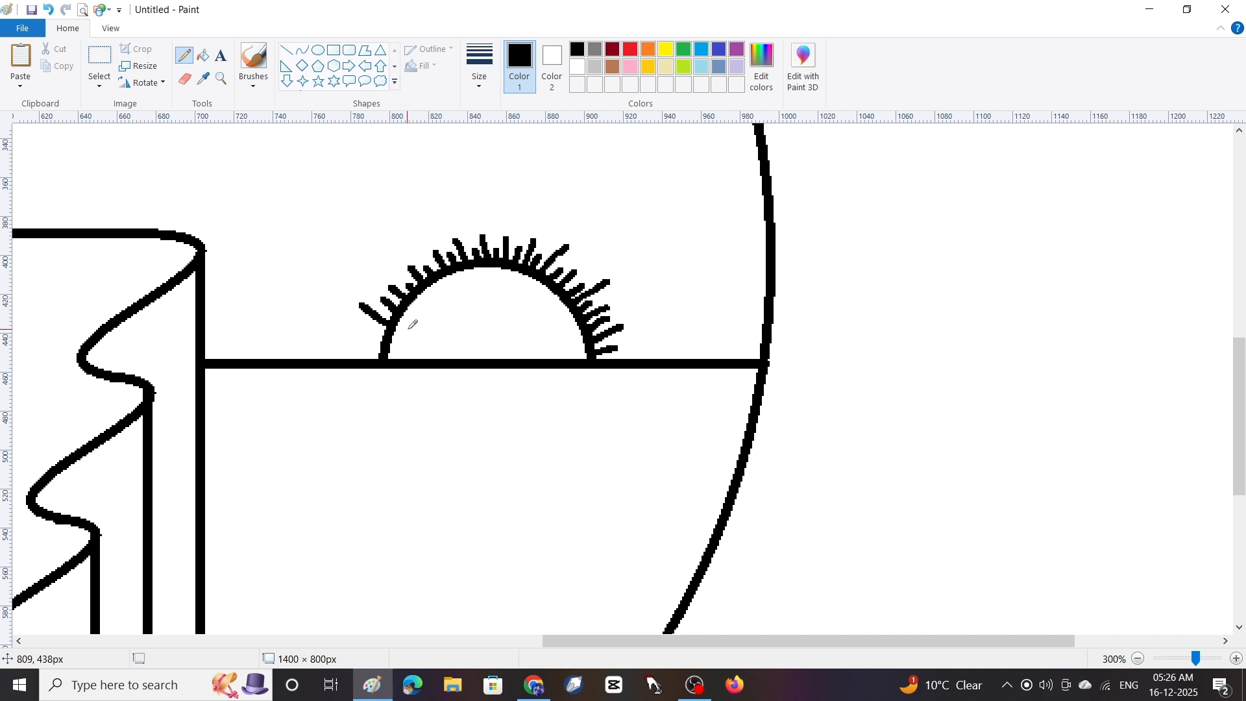
key("ctrl+z")
mouse_move(362, 302)
left_mouse_down()
mouse_move(389, 318)
mouse_move(391, 337)
left_mouse_up()
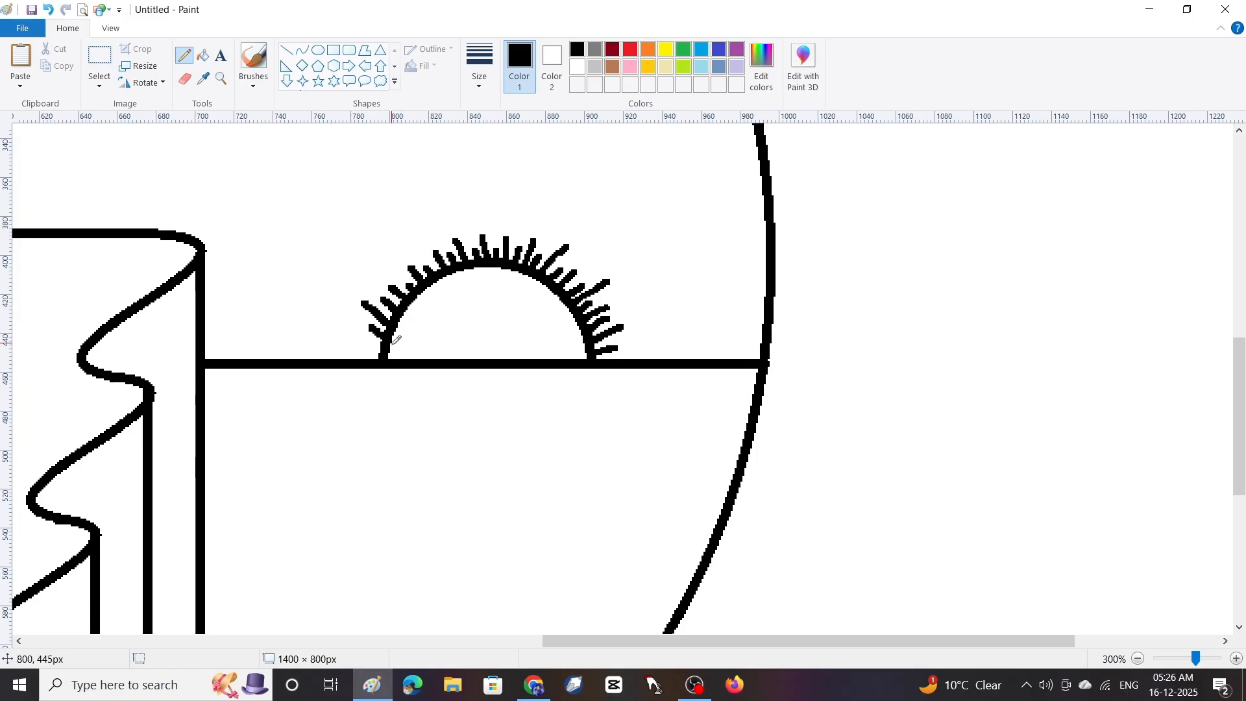
left_click(1139, 659)
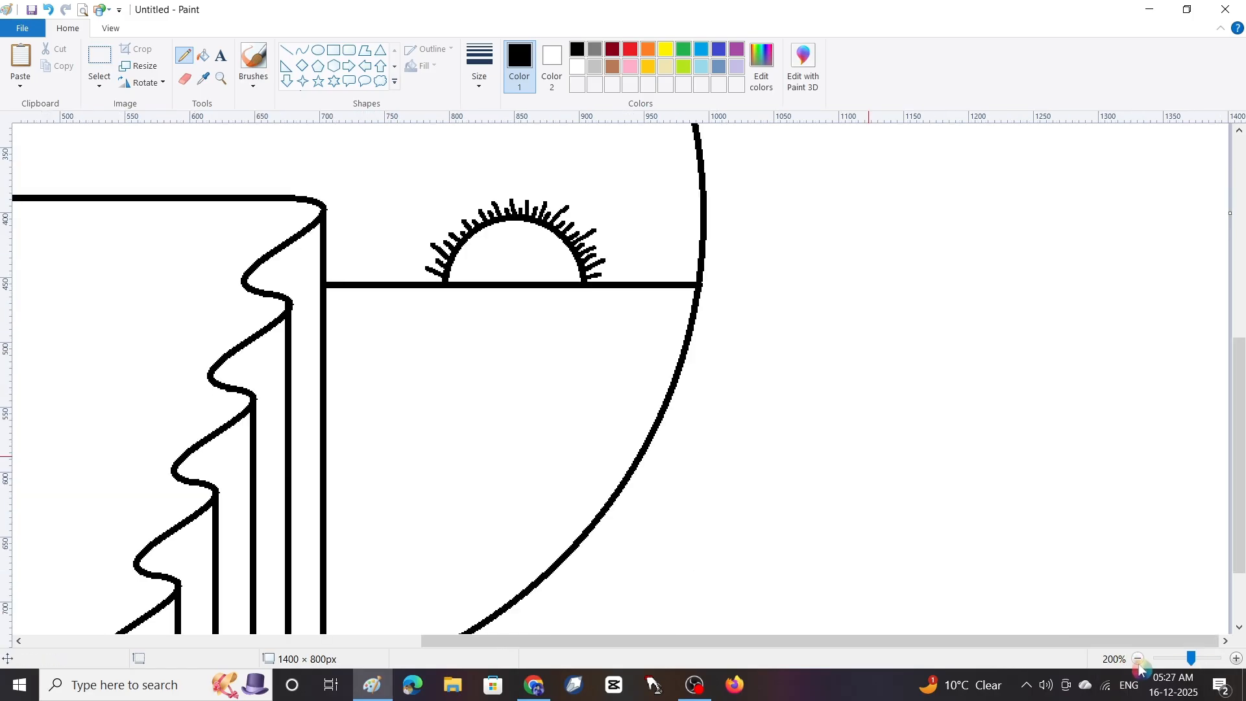
Draw a first house at the large circle's west edge with straight lines: a roof with a slanted end and a front wall
left_click(1139, 661)
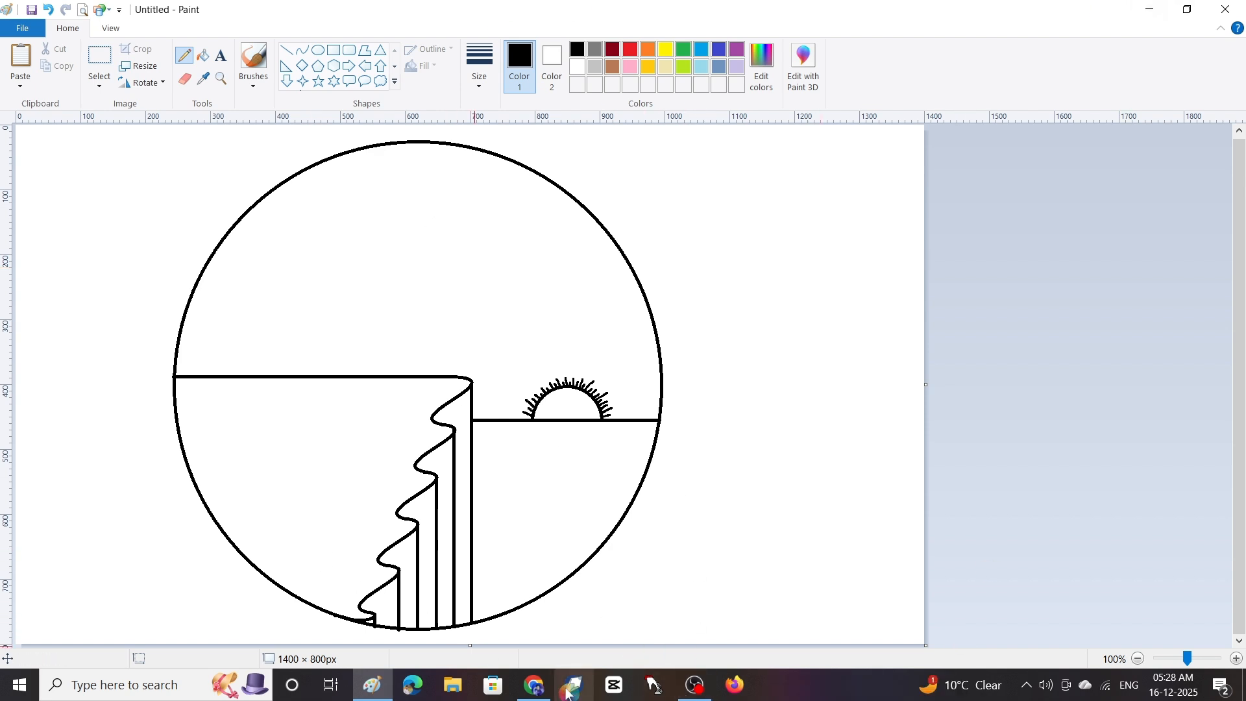
left_click(287, 50)
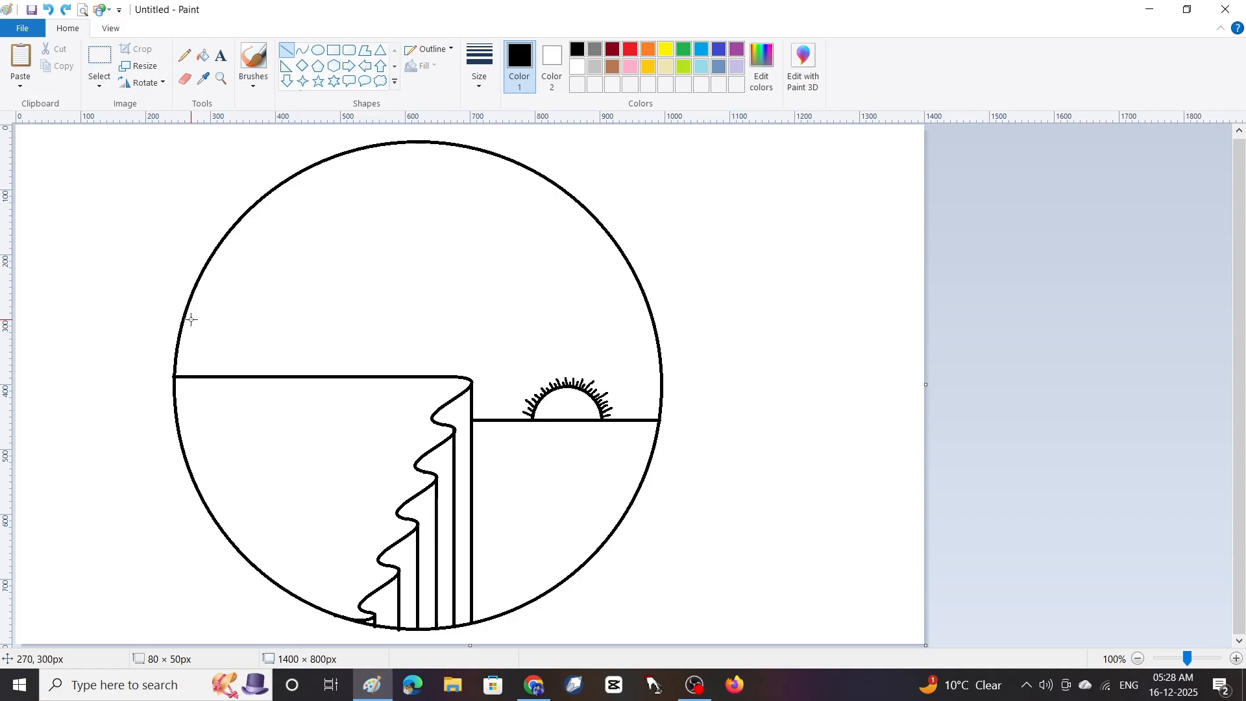
mouse_move(181, 328)
left_mouse_down()
mouse_move(263, 329)
mouse_move(329, 377)
left_mouse_up()
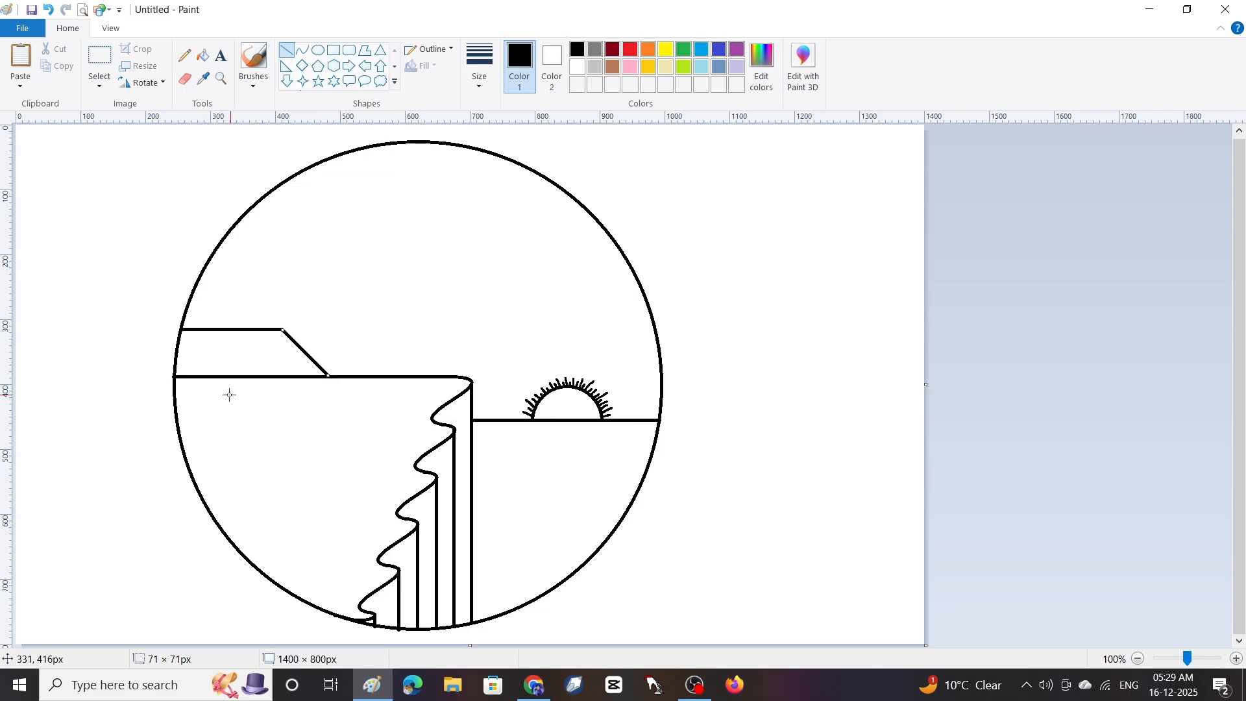
left_click_drag(298, 377, 182, 465)
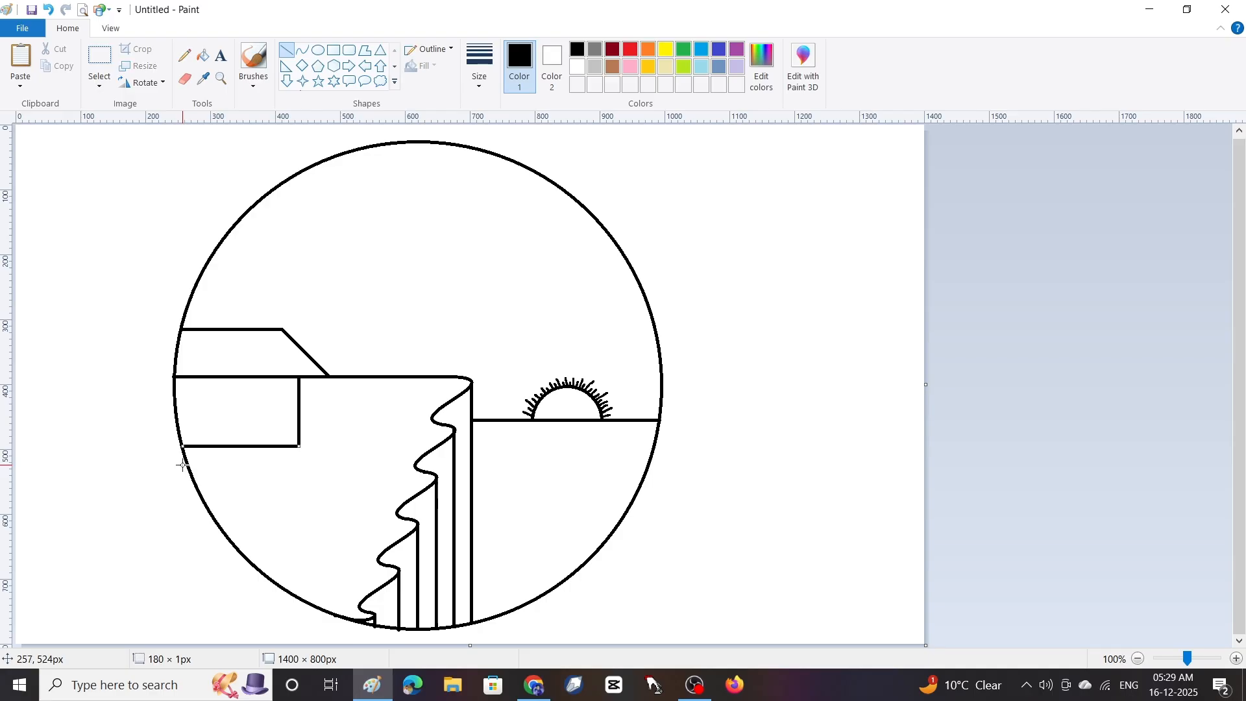
Add a thin plinth with a short slanted end along the underside of the first house's wall
left_click(222, 78)
left_click(328, 431)
left_click(284, 430)
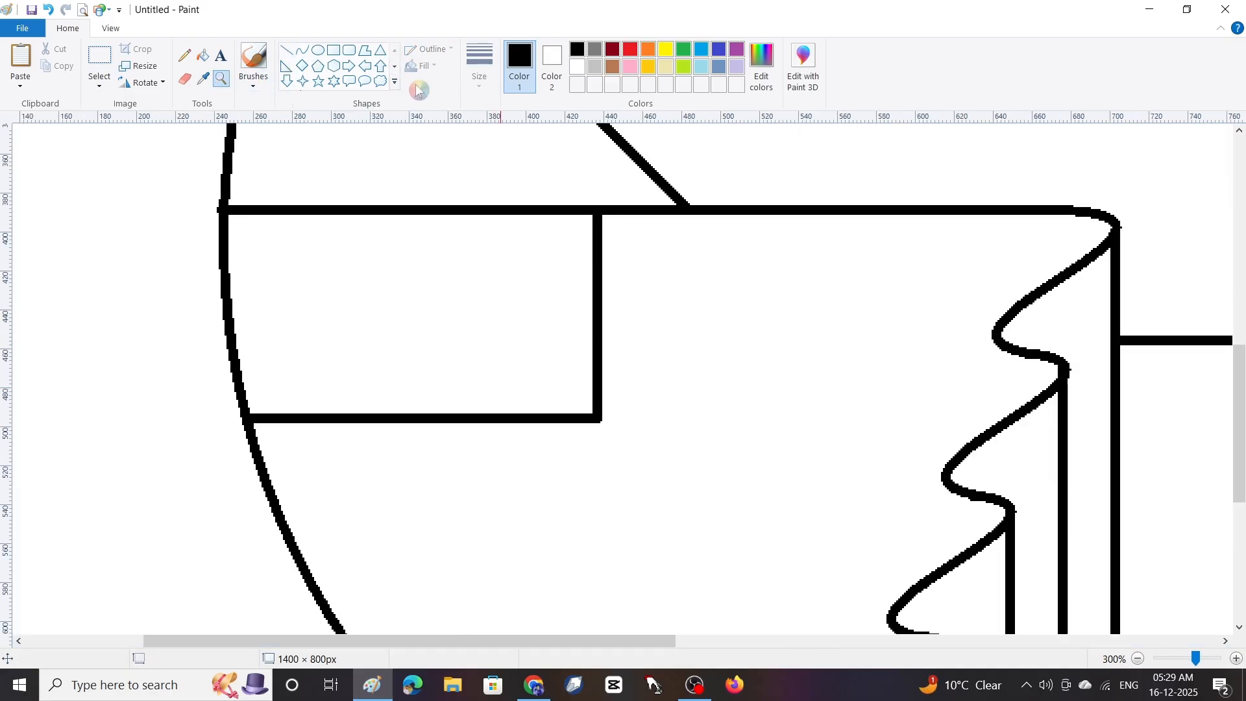
left_click(287, 50)
left_click_drag(599, 420, 261, 472)
left_click(346, 488)
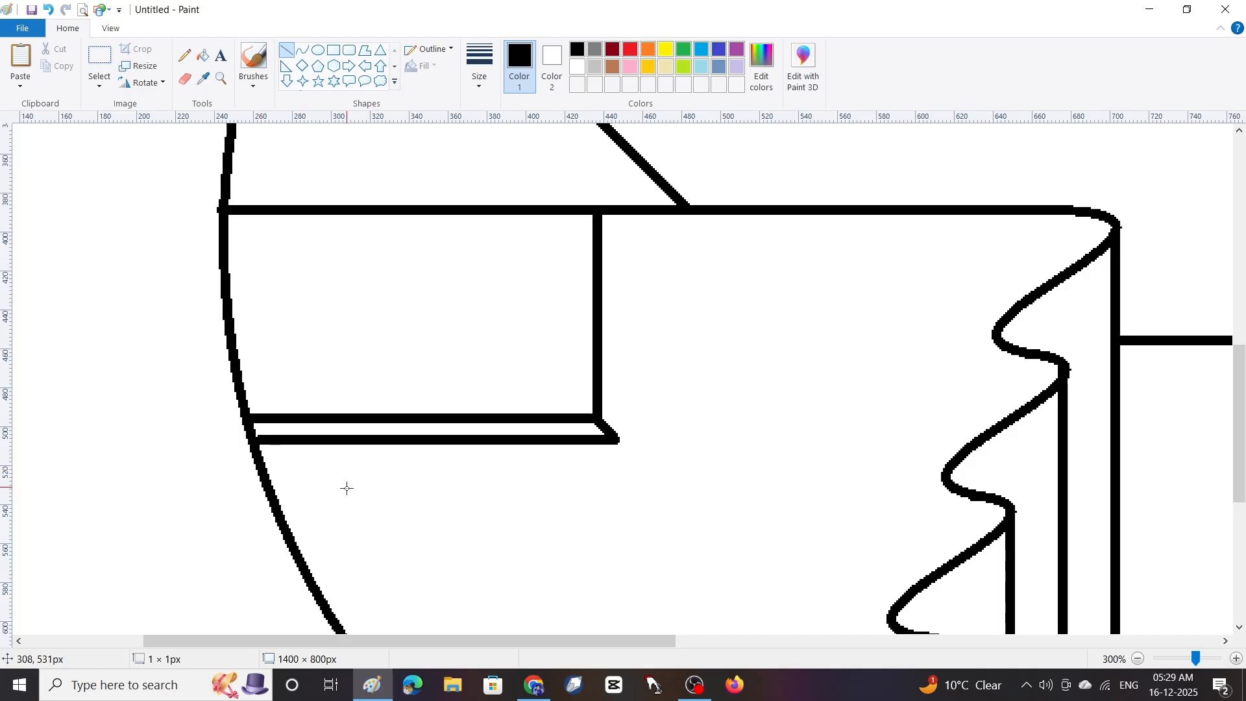
Draw a rectangular door about 37 × 66 px and a small rectangular window on the first house's wall
left_click(333, 50)
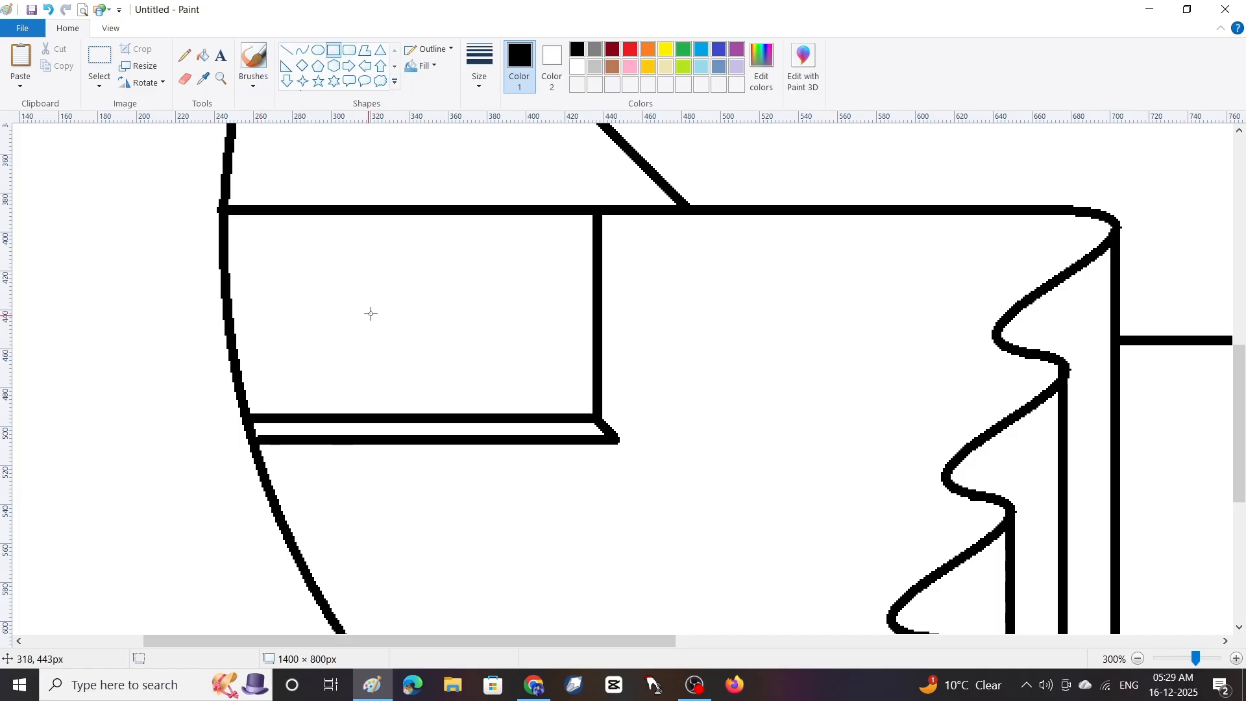
left_click_drag(367, 289, 439, 417)
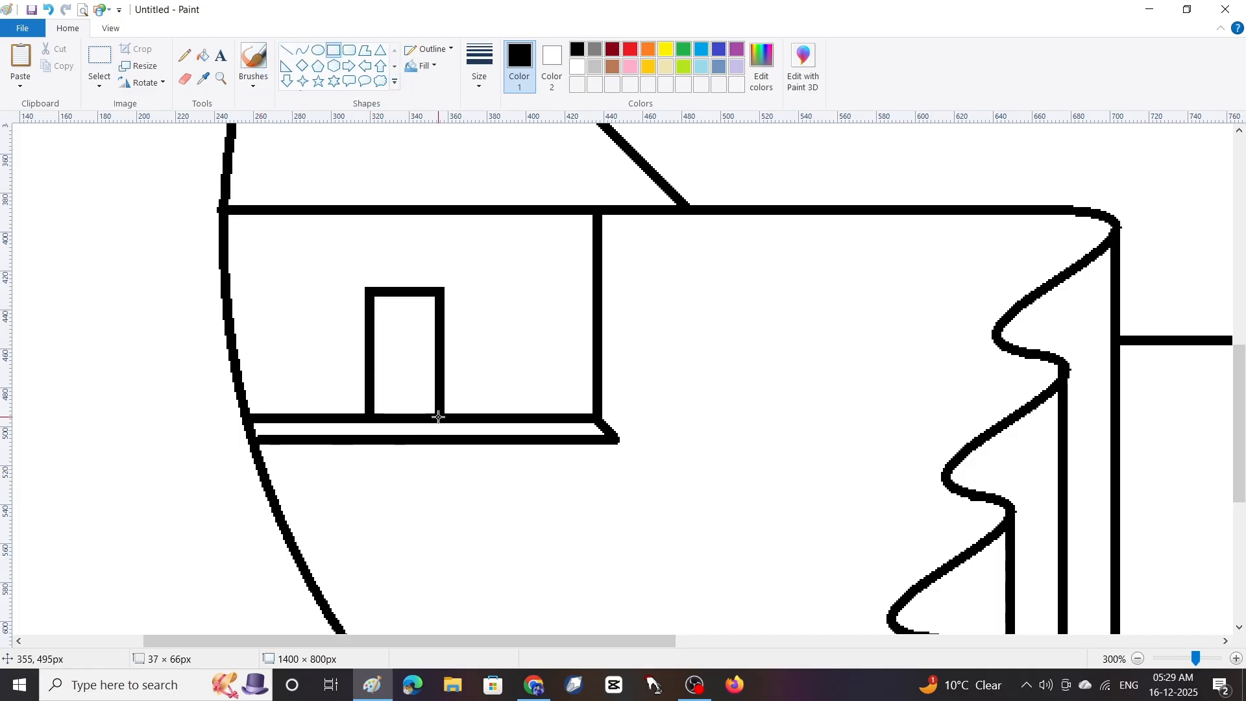
left_click_drag(496, 284, 526, 326)
left_click(891, 501)
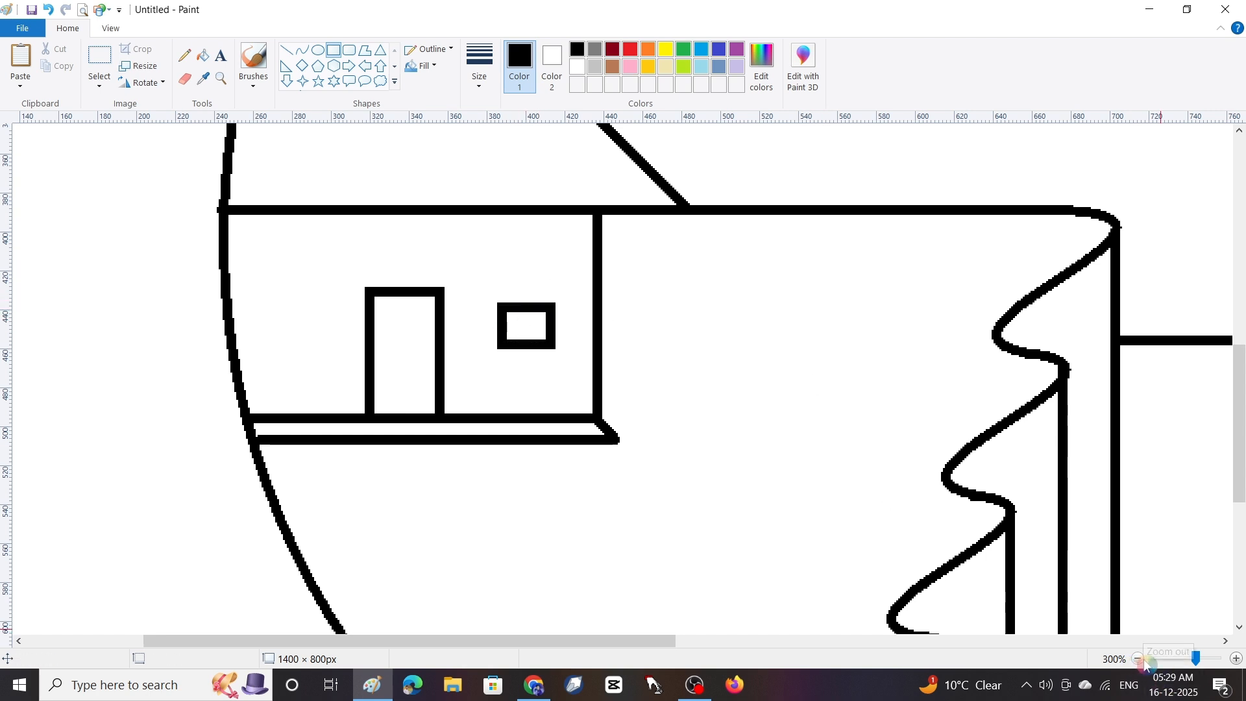
Draw a lower roof for a second house beside the first, its slanted end about 46 × 46 px, replacing a longer first attempt
left_click_drag(632, 642, 802, 642)
scroll(471, 418, "up", 3)
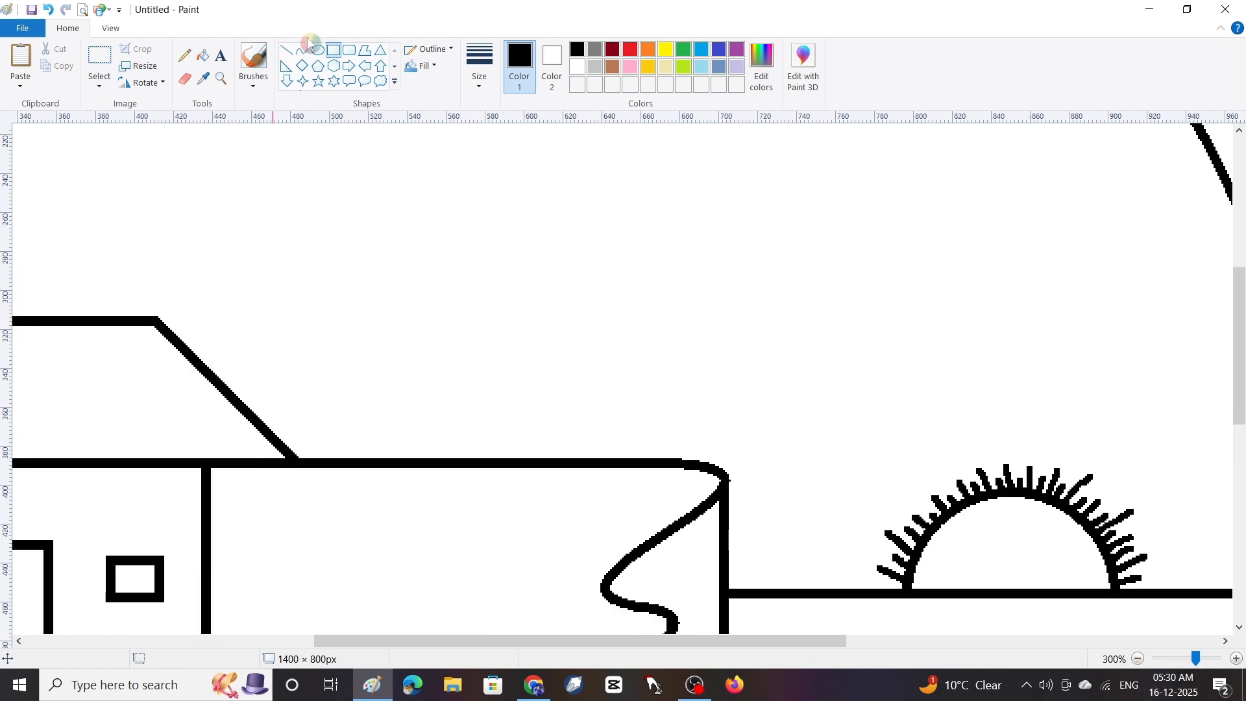
left_click(286, 50)
mouse_move(205, 361)
left_mouse_down()
mouse_move(493, 390)
mouse_move(564, 482)
left_mouse_up()
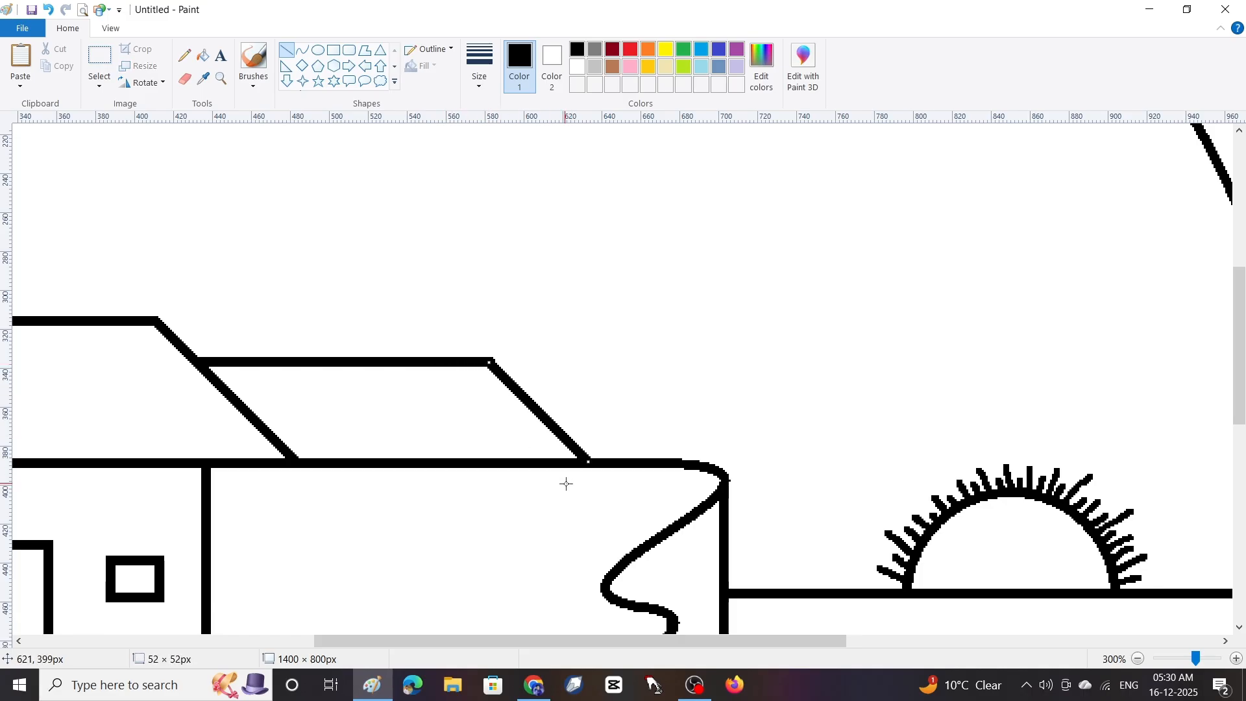
key("ctrl+z")
key("ctrl+z")
mouse_move(209, 373)
left_mouse_down()
mouse_move(423, 373)
mouse_move(509, 462)
left_mouse_up()
Outline the second house's front wall below its roof and add a thin plinth with a slanted end under it
scroll(474, 381, "down", 2)
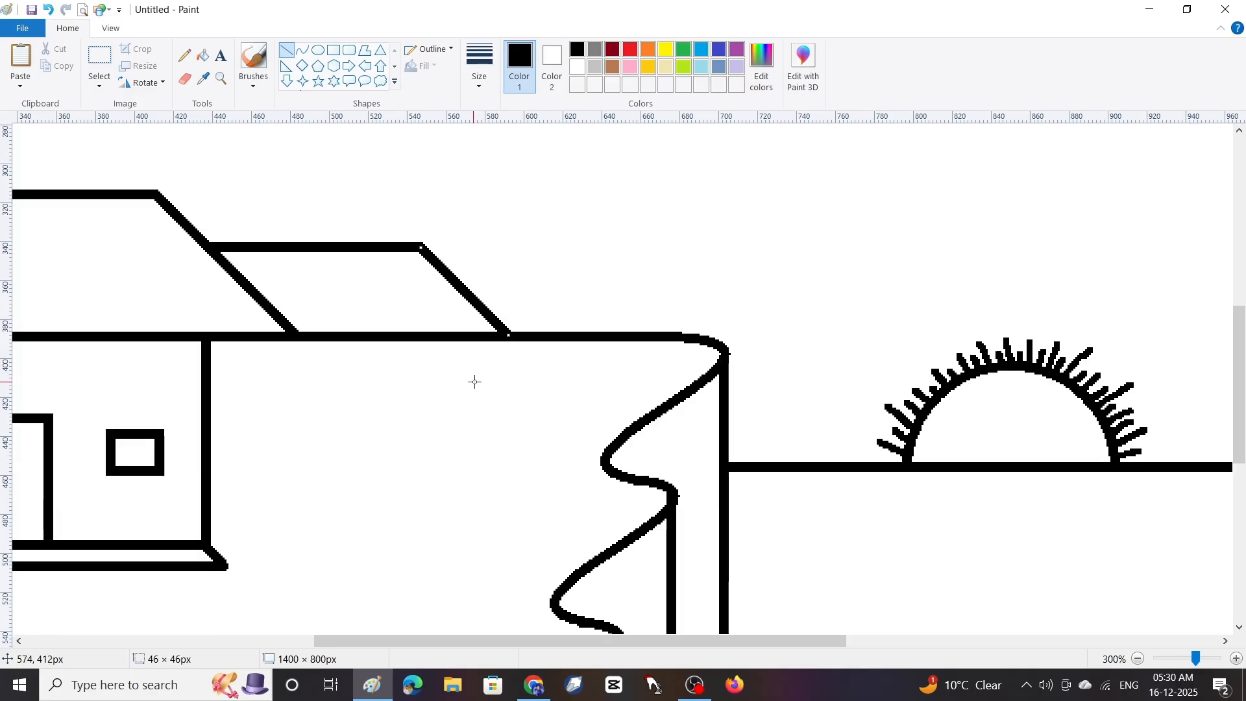
mouse_move(459, 336)
left_mouse_down()
mouse_move(460, 504)
mouse_move(211, 505)
left_mouse_up()
left_click(510, 519)
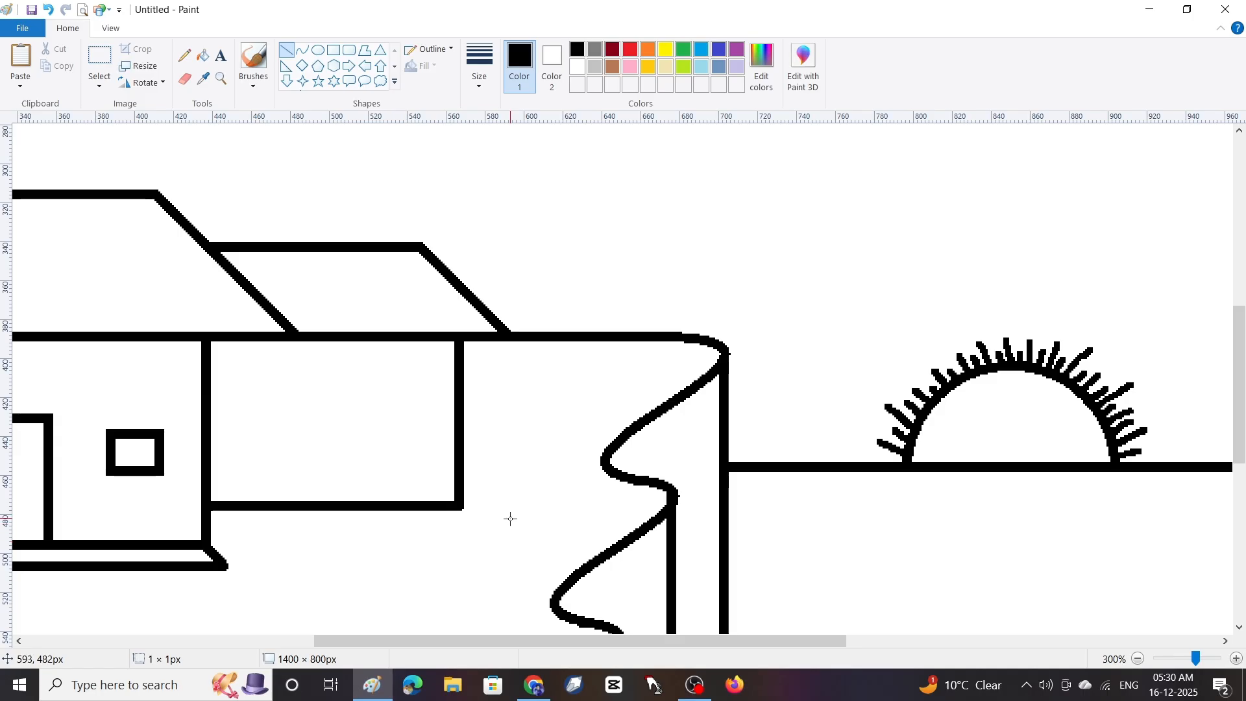
mouse_move(451, 503)
left_mouse_down()
mouse_move(433, 487)
mouse_move(479, 525)
mouse_move(209, 526)
left_mouse_up()
left_click(433, 486)
key("ctrl+z")
left_click(418, 540)
left_click(323, 560)
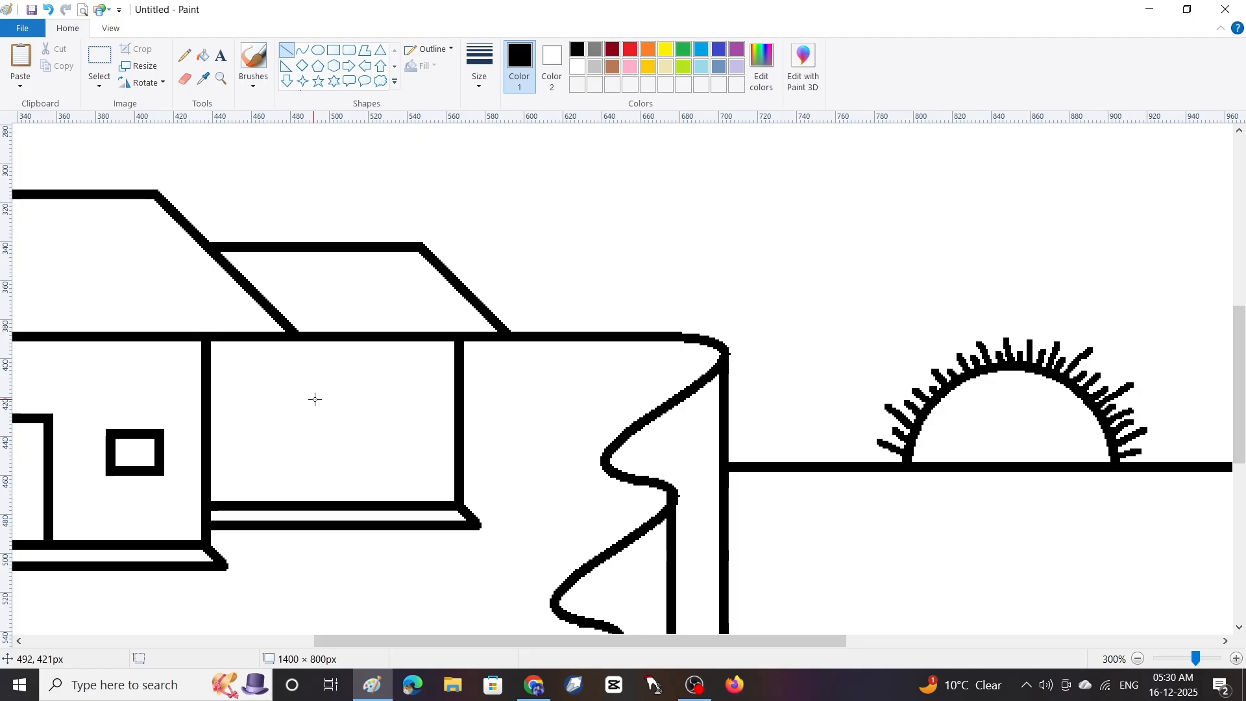
Draw a rectangular door about 28 × 52 px and a small square window on the second house's wall
left_click(333, 50)
left_click_drag(311, 387, 368, 505)
left_click_drag(341, 387, 341, 403)
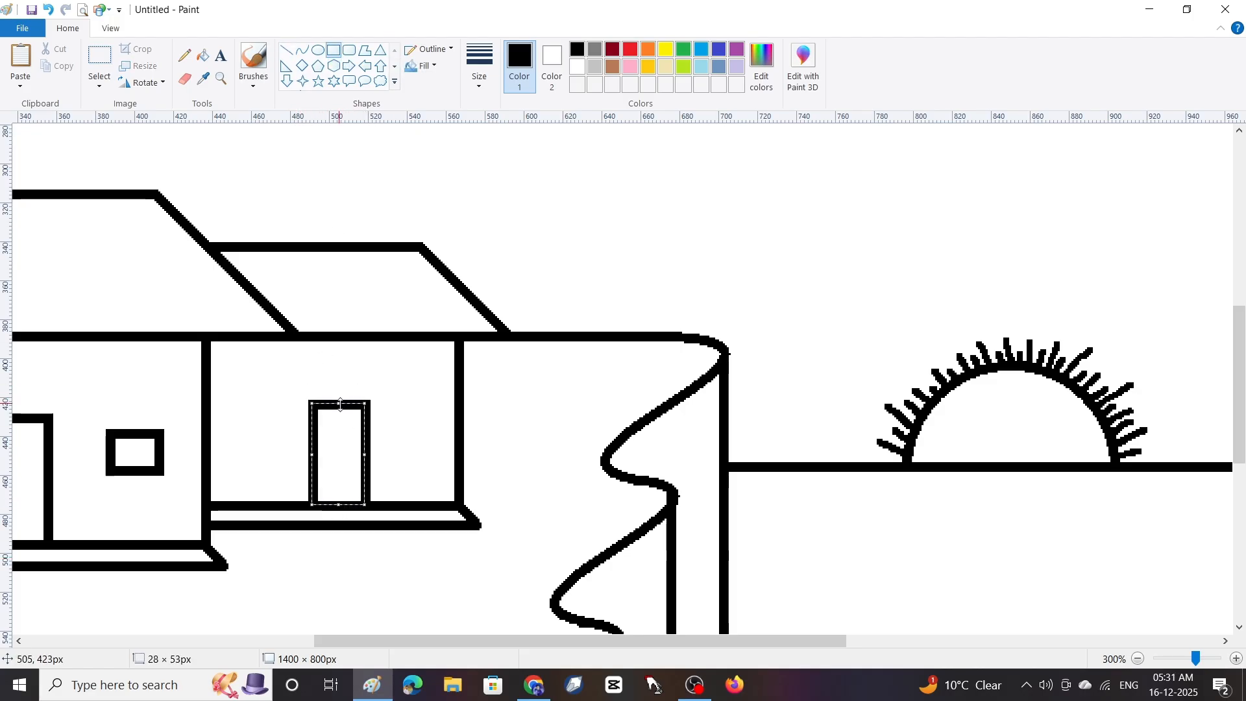
left_click_drag(340, 457, 325, 456)
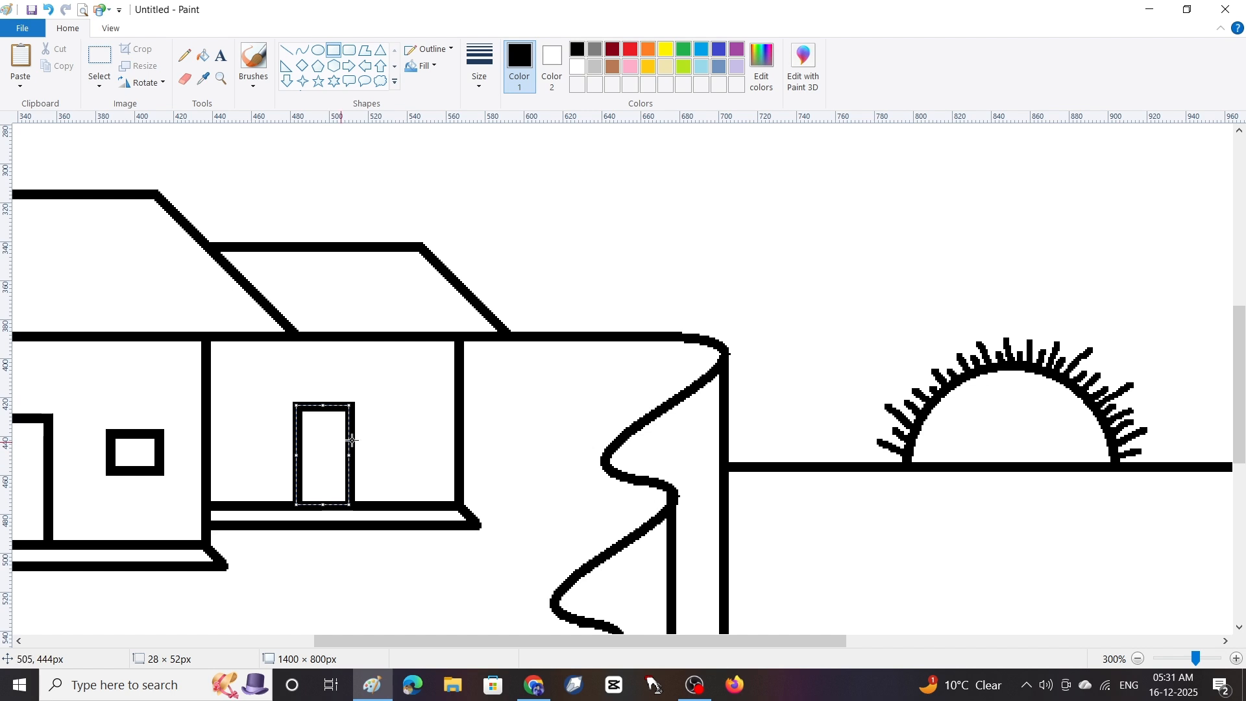
left_click(399, 416)
left_click_drag(390, 403, 436, 452)
left_click(822, 269)
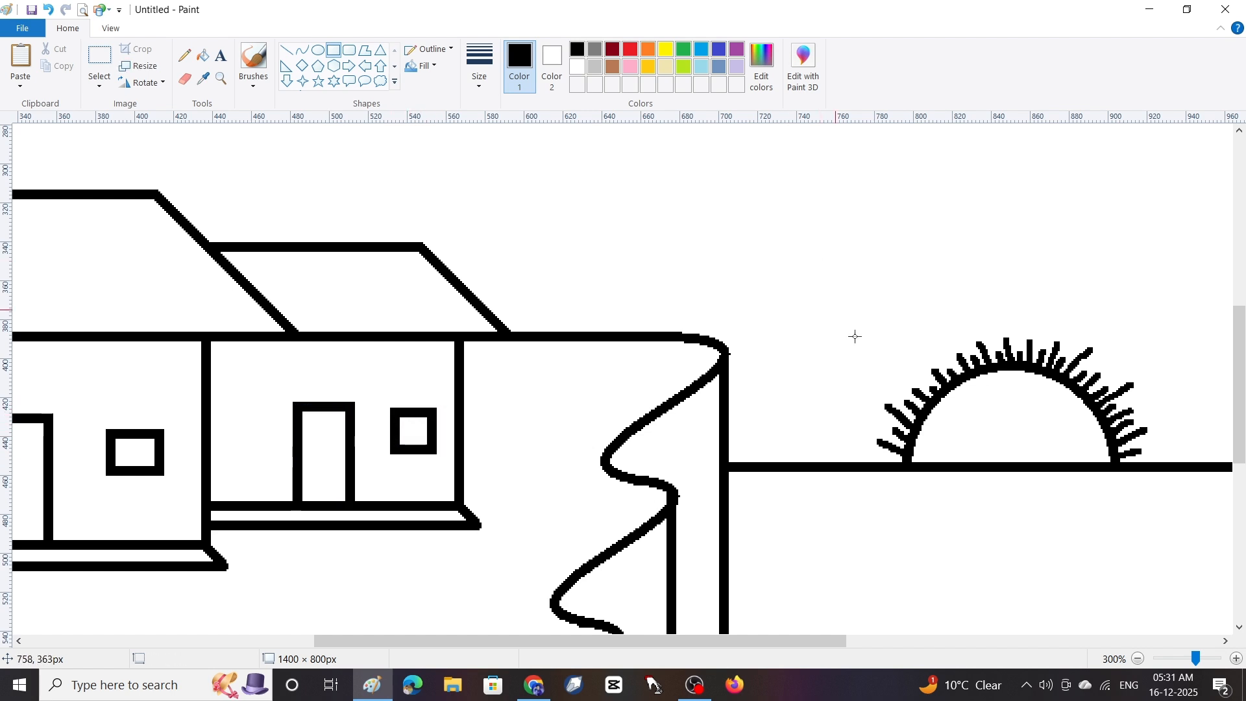
Draw a small bird from connected curves in the open sky above the cliff edge
left_click(1138, 659)
left_click(1137, 659)
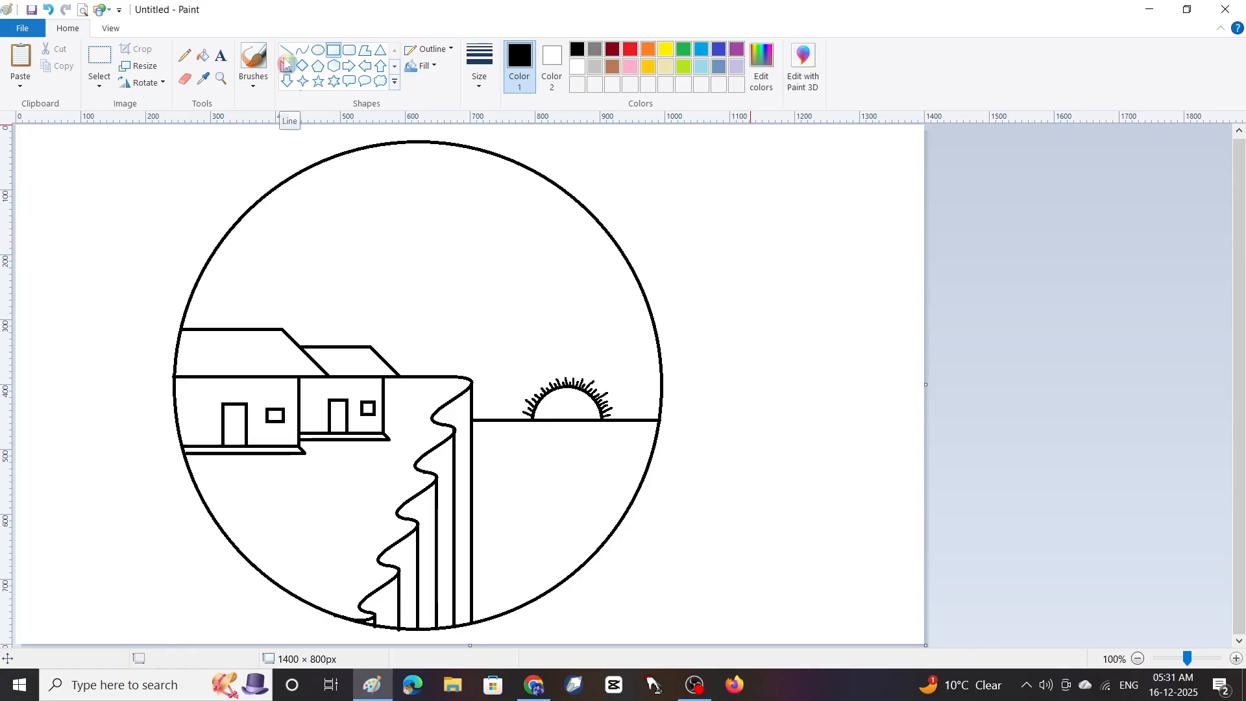
left_click(220, 79)
left_click(915, 306)
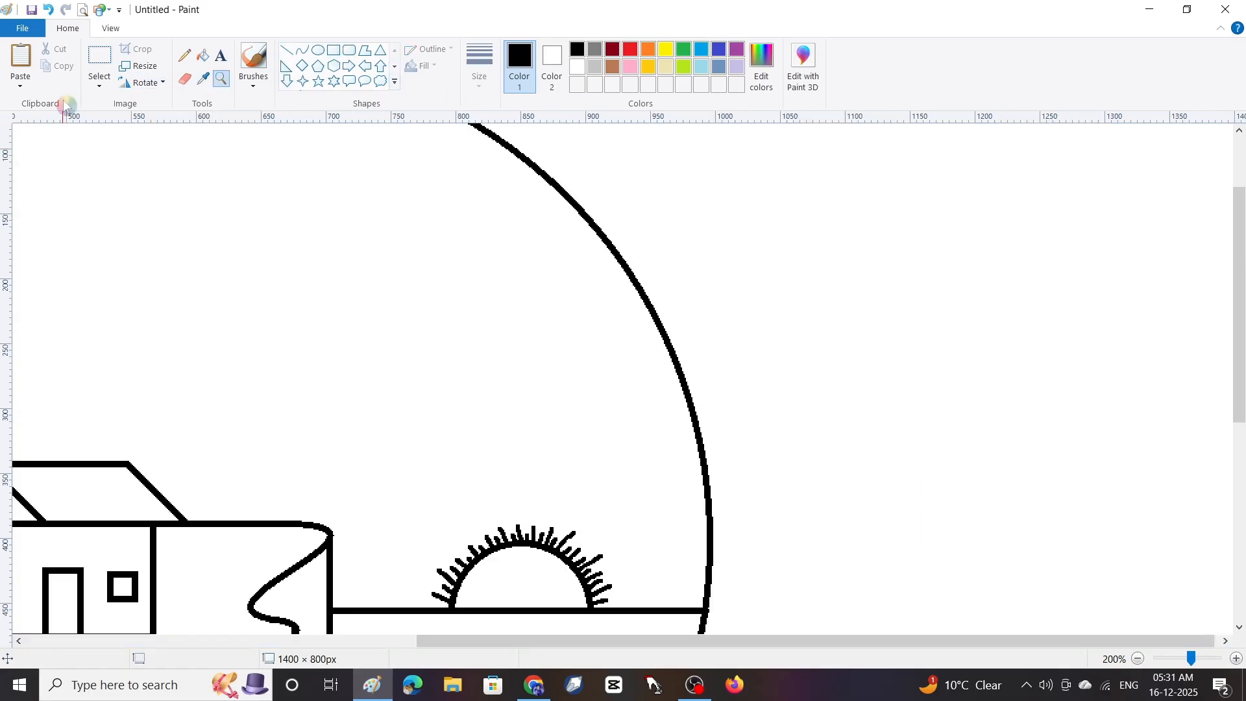
left_click(302, 50)
left_click_drag(251, 253, 267, 267)
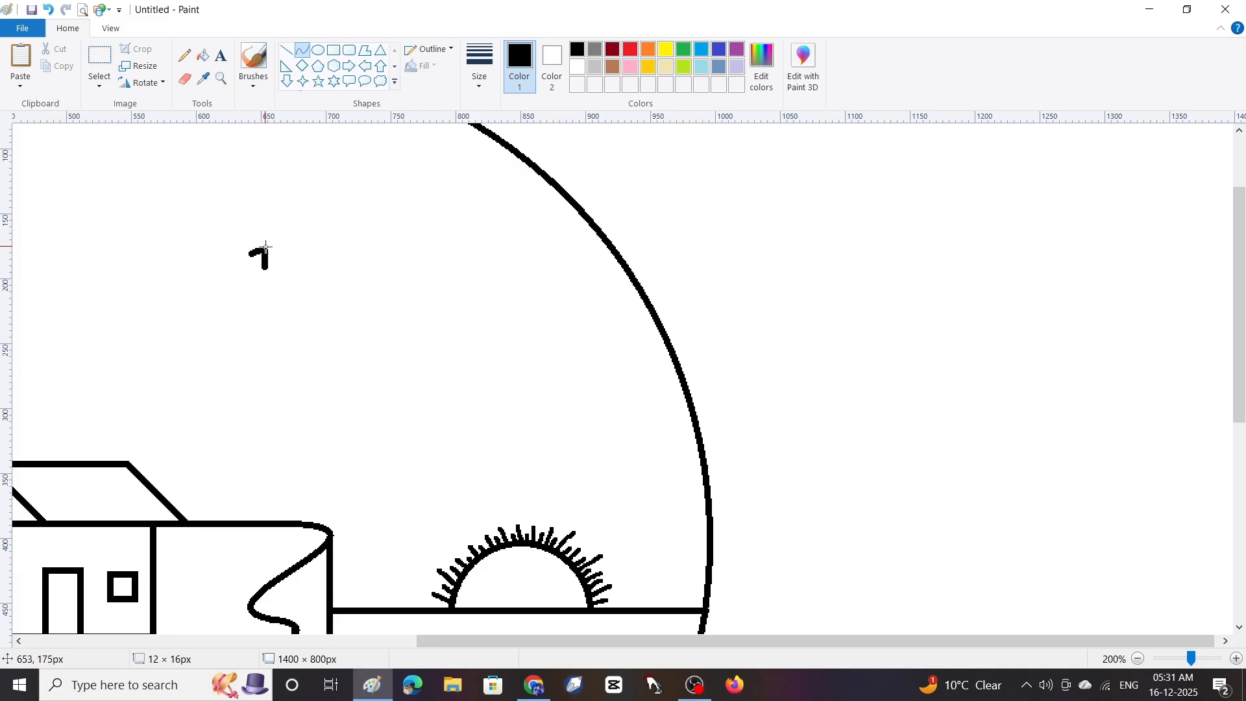
mouse_move(269, 260)
left_mouse_down()
mouse_move(272, 250)
mouse_move(280, 283)
left_mouse_up()
Thicken the bird with a slightly offset copy of itself, then refine its wings with the Pencil and Eraser
left_click(100, 65)
left_click(57, 67)
key("ctrl+v")
mouse_move(40, 148)
left_mouse_down()
mouse_move(304, 307)
mouse_move(283, 274)
left_mouse_up()
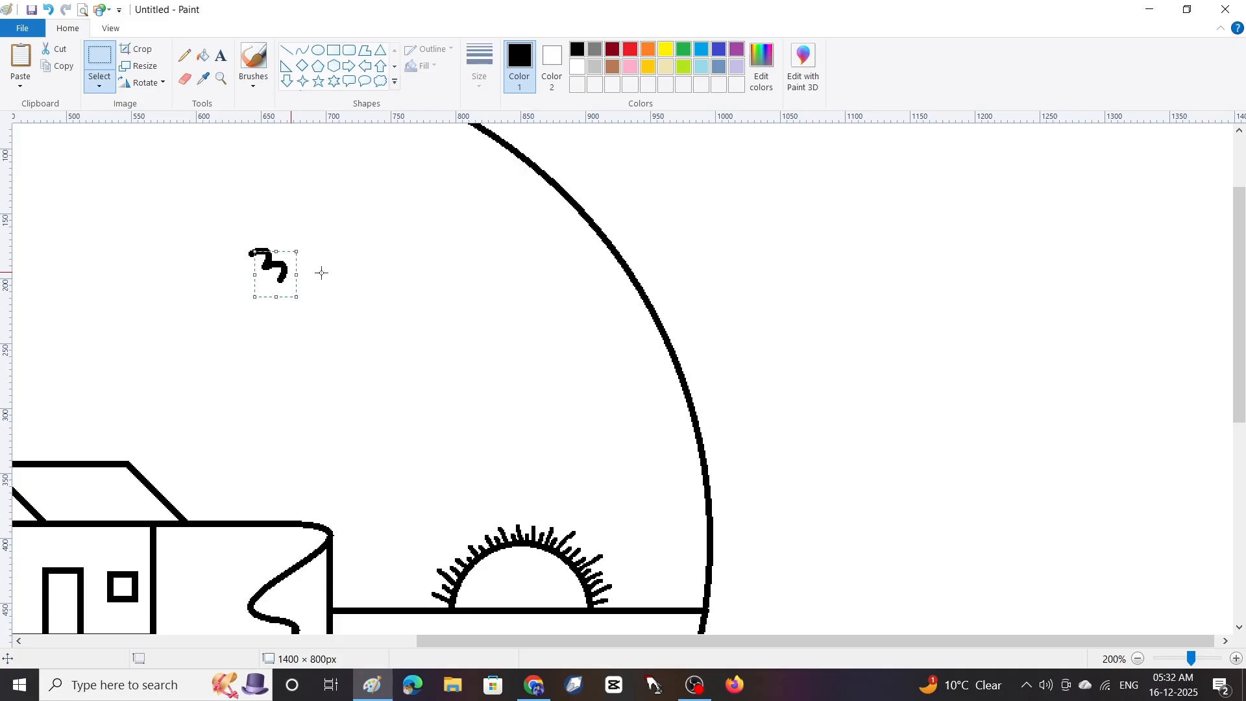
left_click(370, 267)
left_click(184, 56)
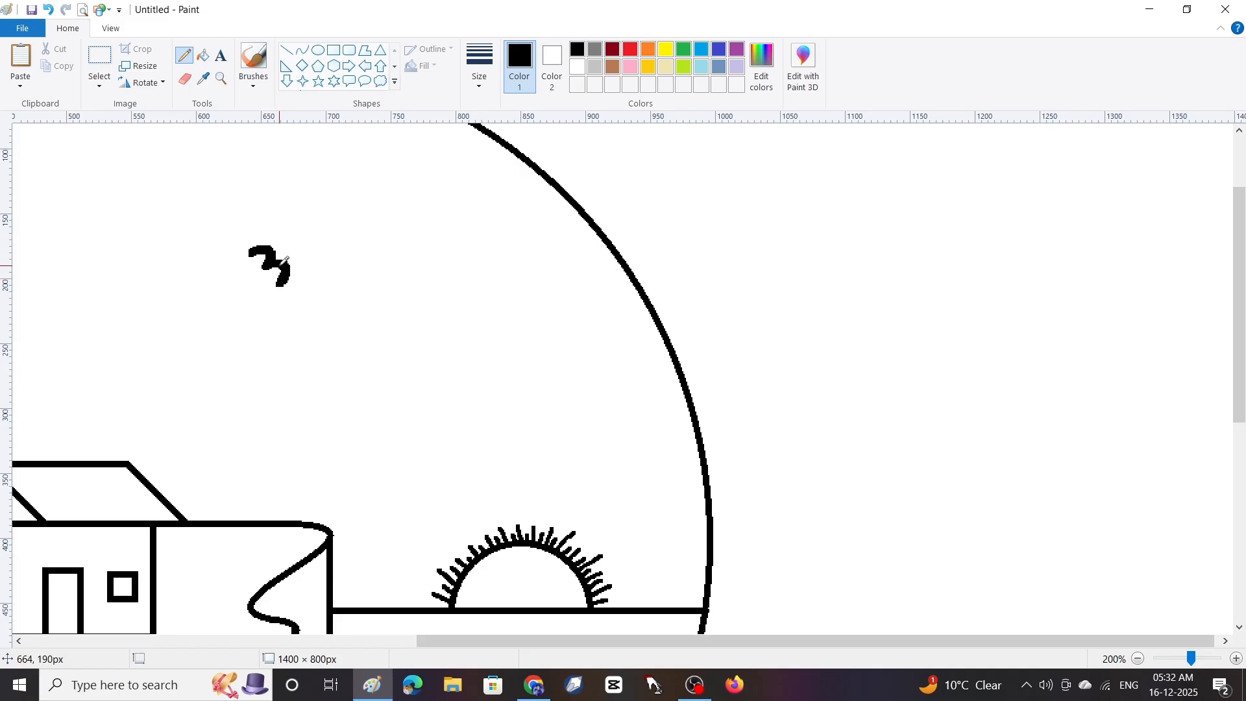
left_click(187, 82)
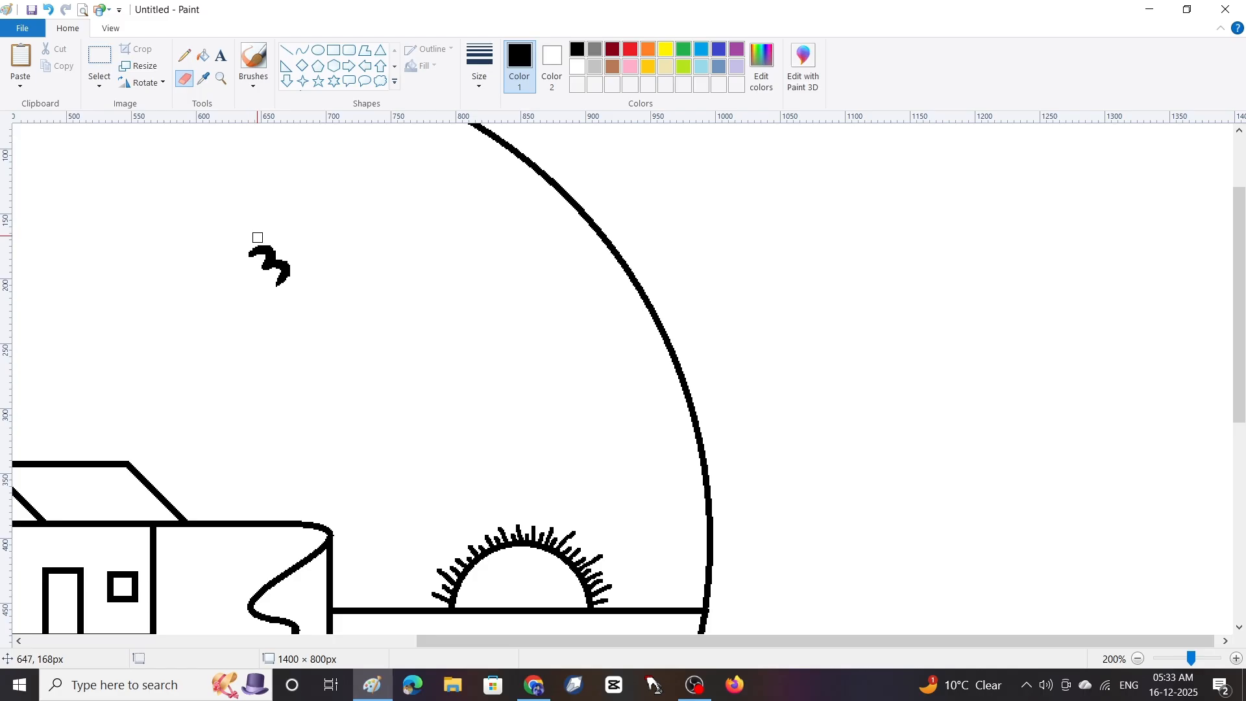
Copy the bird and place one copy to its right and another to its lower left
left_click(1137, 659)
left_click(100, 58)
mouse_move(410, 216)
left_mouse_down()
mouse_move(468, 278)
mouse_move(414, 266)
left_mouse_up()
left_click(64, 67)
left_click(21, 58)
left_click_drag(41, 145, 466, 271)
left_click(20, 59)
left_click_drag(43, 148, 399, 308)
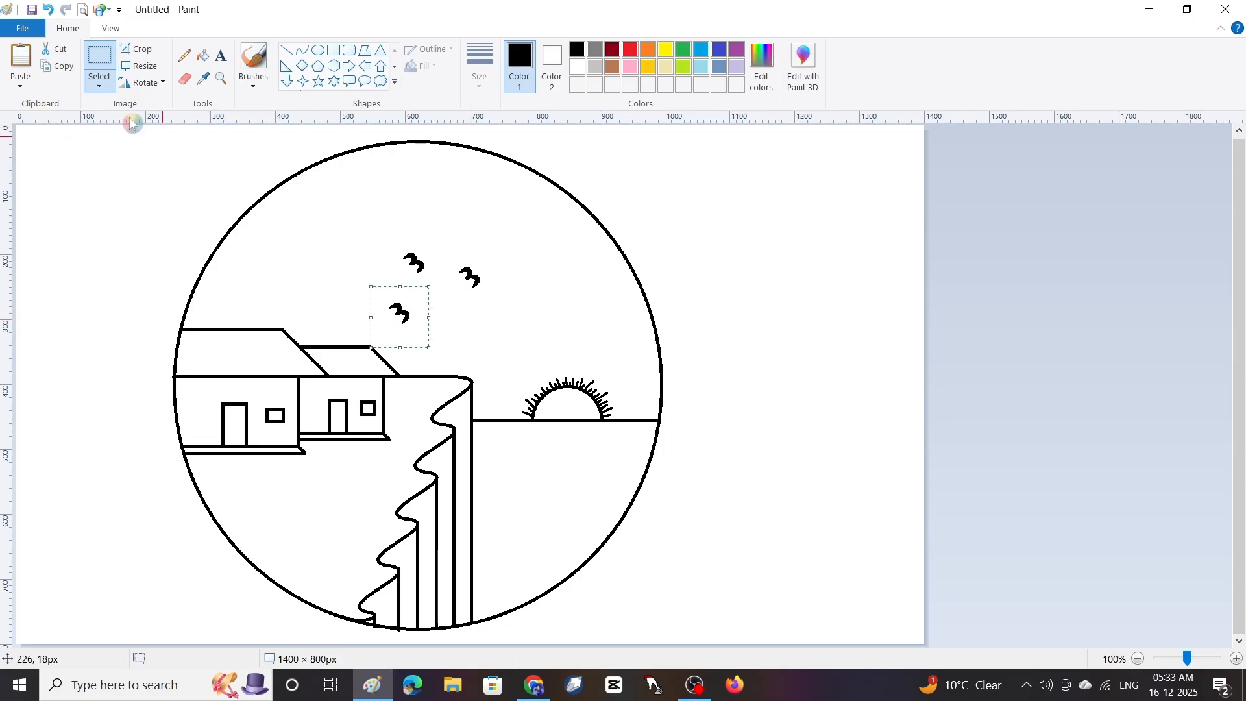
Place two more bird copies in the sky over the half sun, one above the other
left_click(21, 59)
left_click_drag(52, 139, 528, 302)
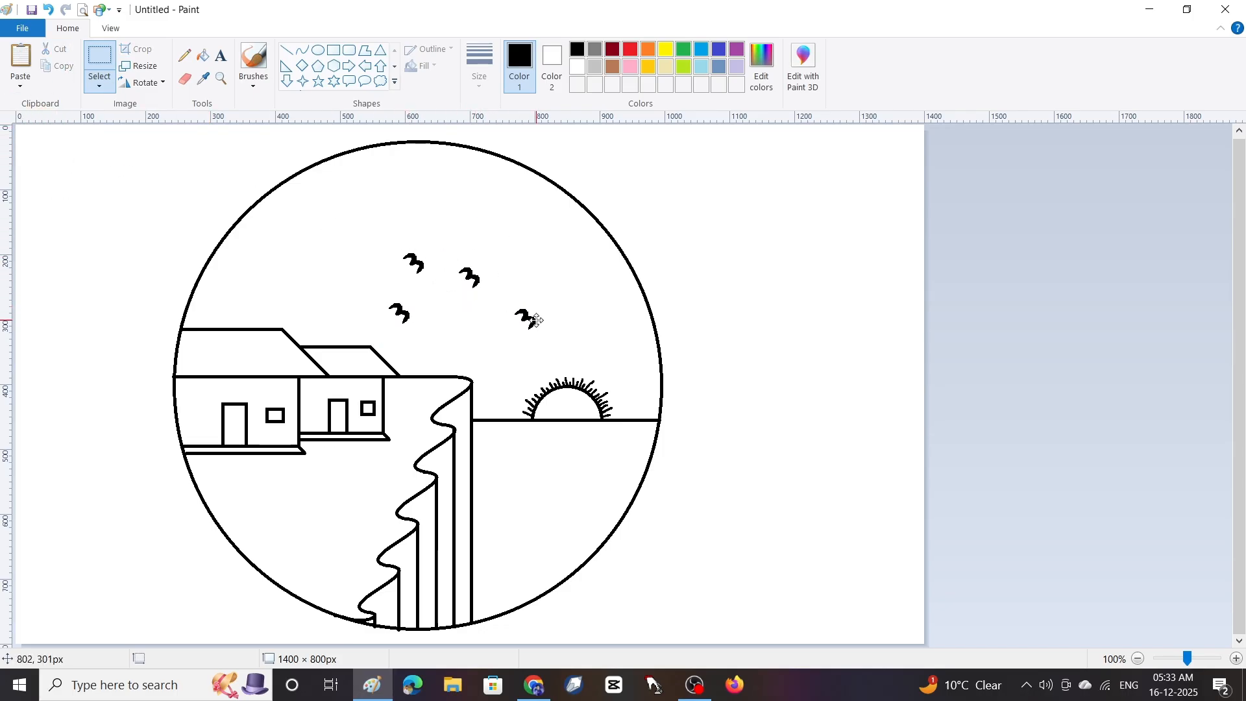
left_click(26, 60)
left_click_drag(49, 154, 535, 259)
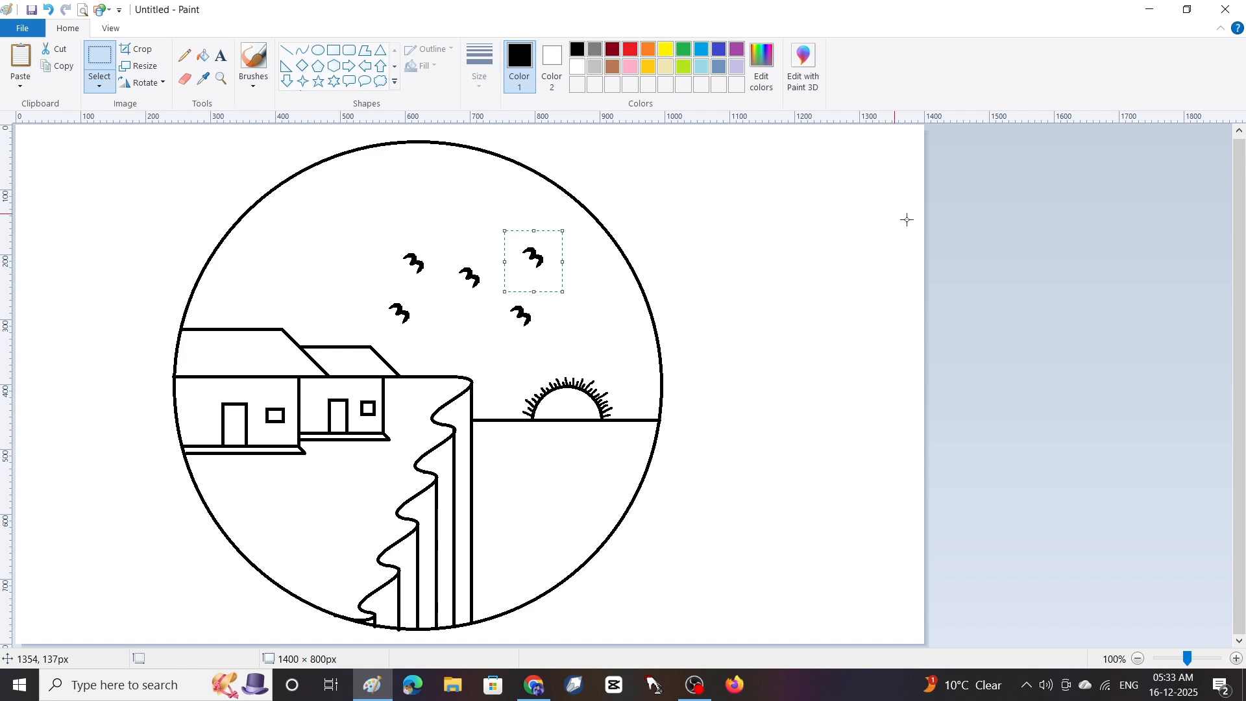
left_click(1101, 240)
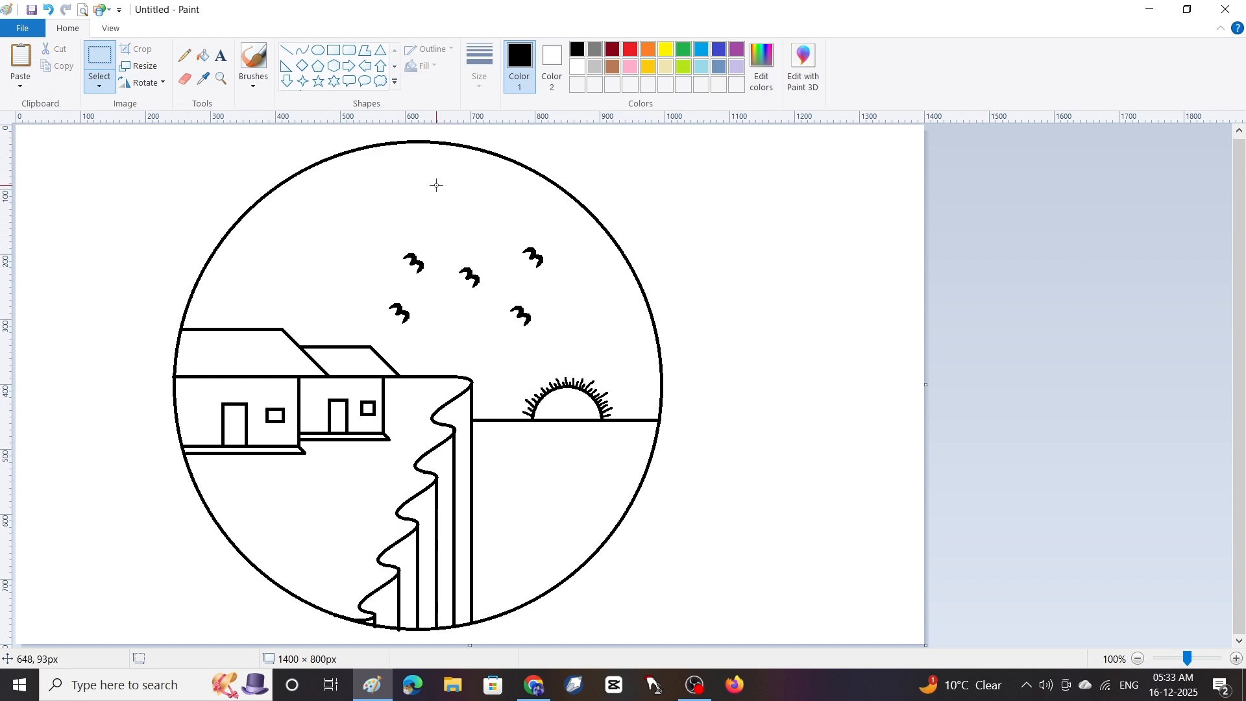
Fill the cliff ground with brown and the front walls of both houses with red
left_click(612, 66)
left_click(201, 58)
left_click(317, 523)
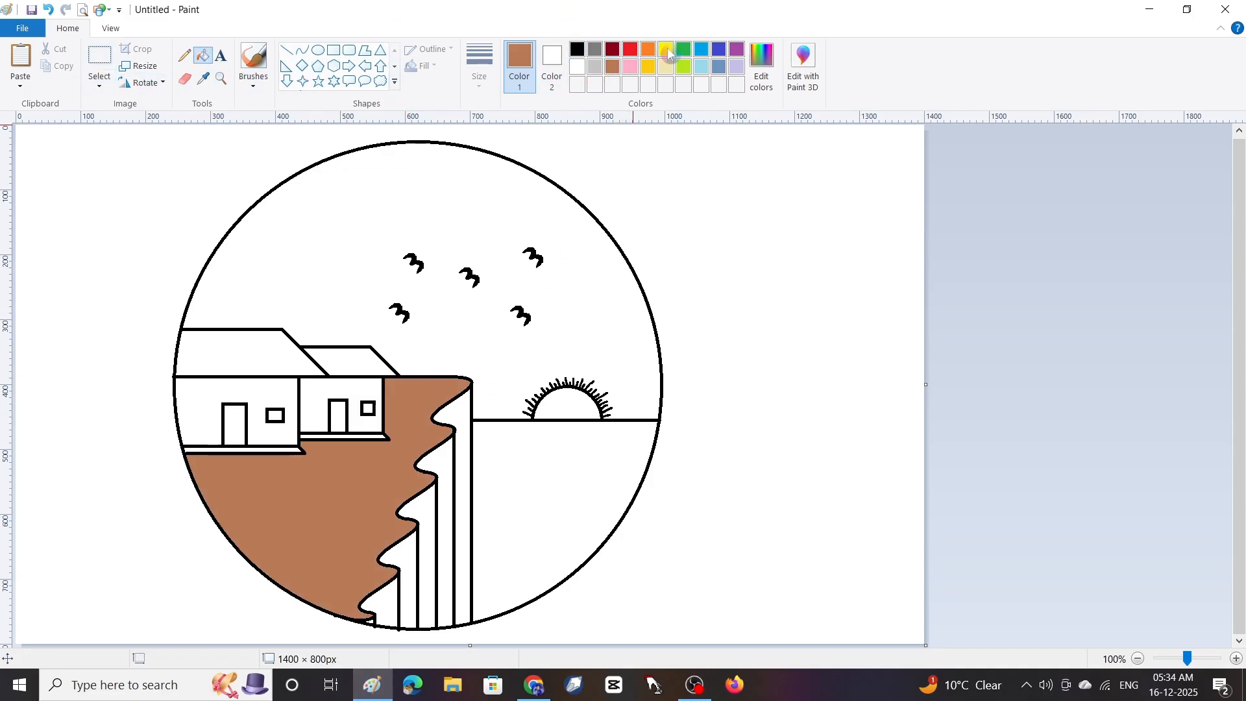
left_click(630, 50)
left_click(320, 389)
left_click(286, 396)
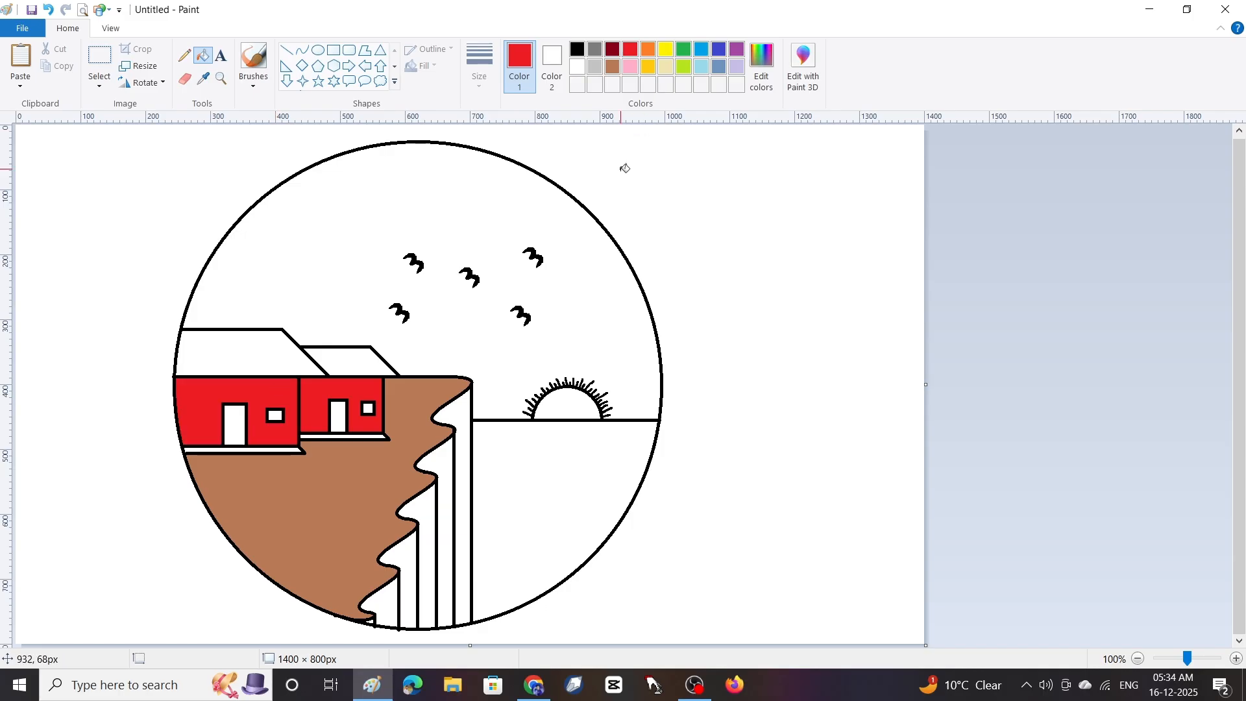
left_click(380, 434)
left_click(275, 449)
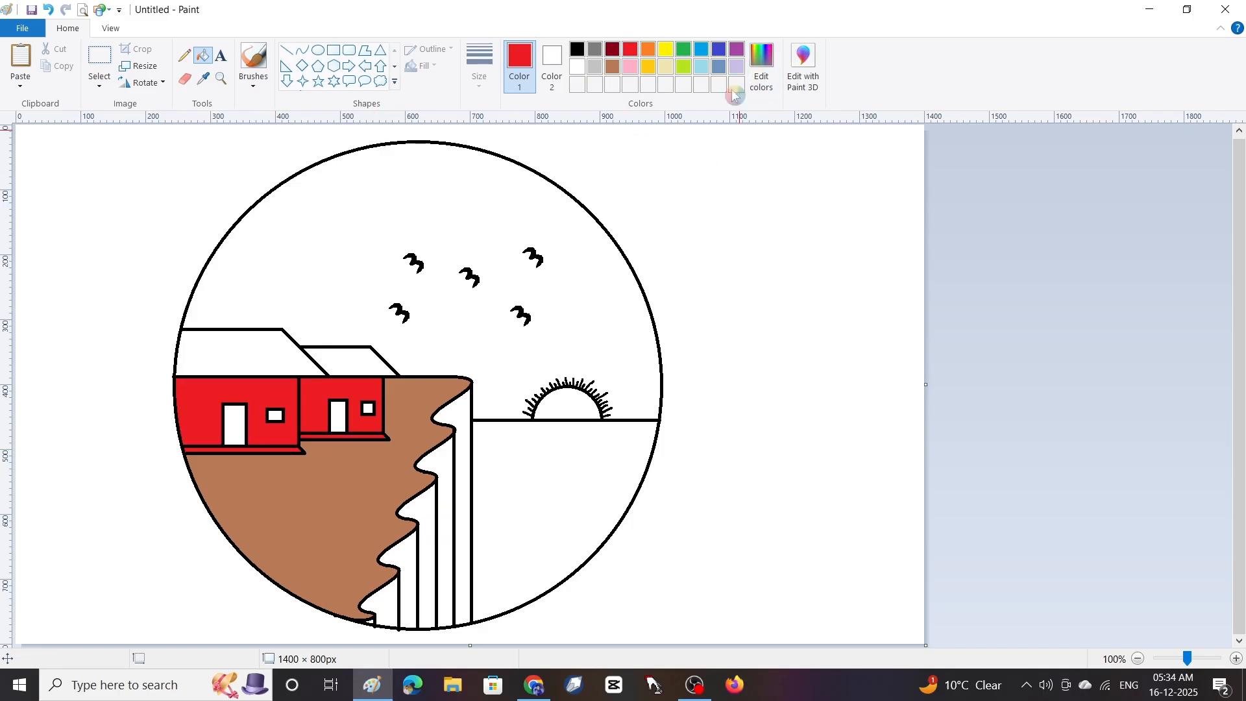
key("ctrl+z")
key("ctrl+z")
Fill the doors and windows of both houses with light gray
left_click(595, 66)
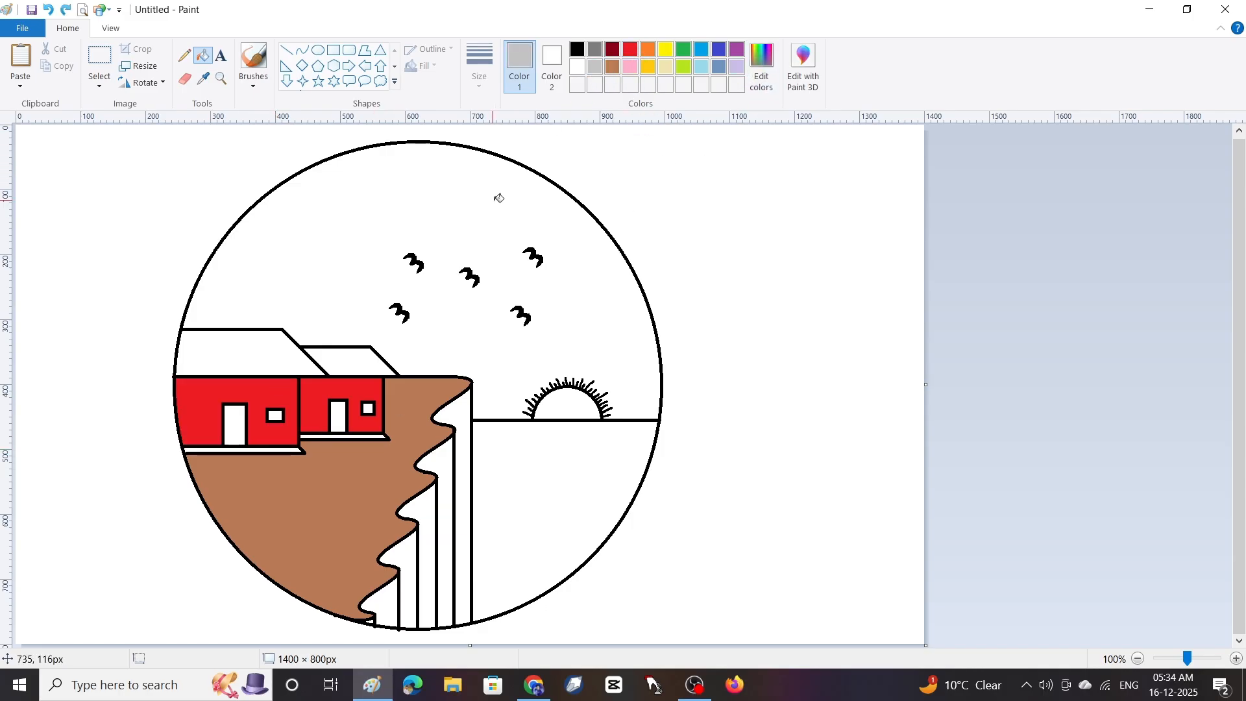
left_click(338, 416)
left_click(368, 409)
left_click(235, 425)
left_click(275, 415)
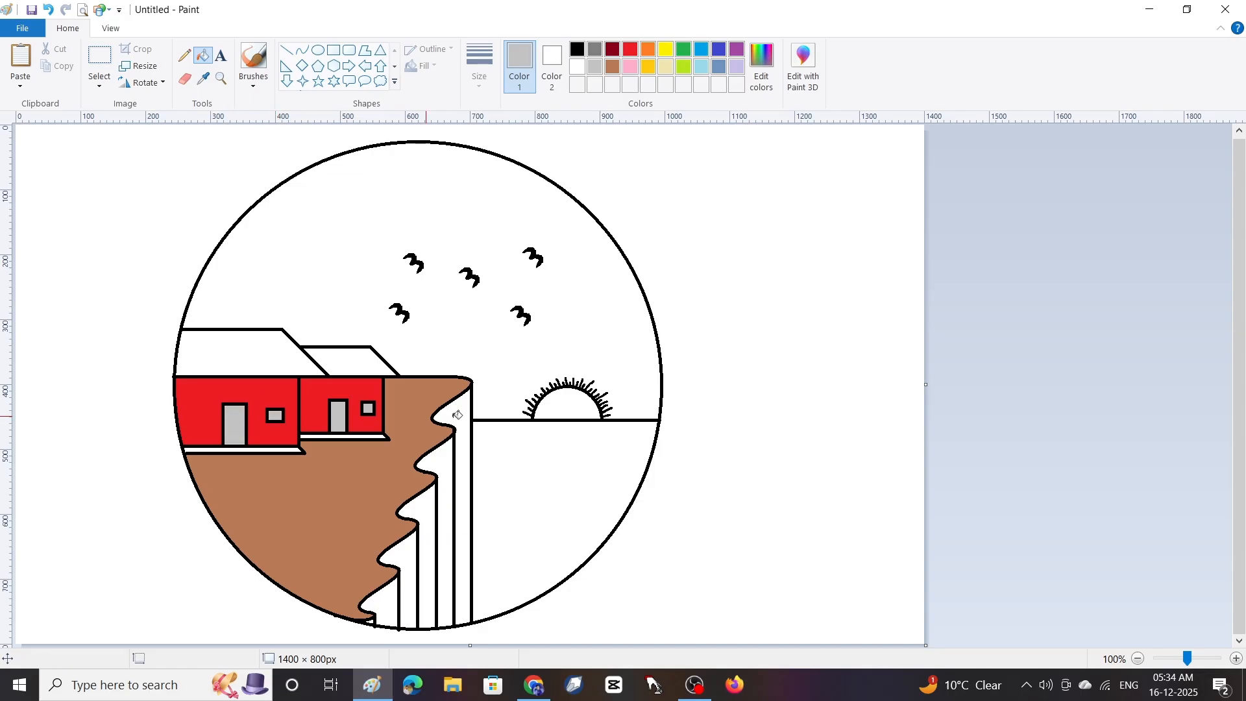
Fill the plinths of both houses with light pink
left_click(630, 66)
left_click(377, 435)
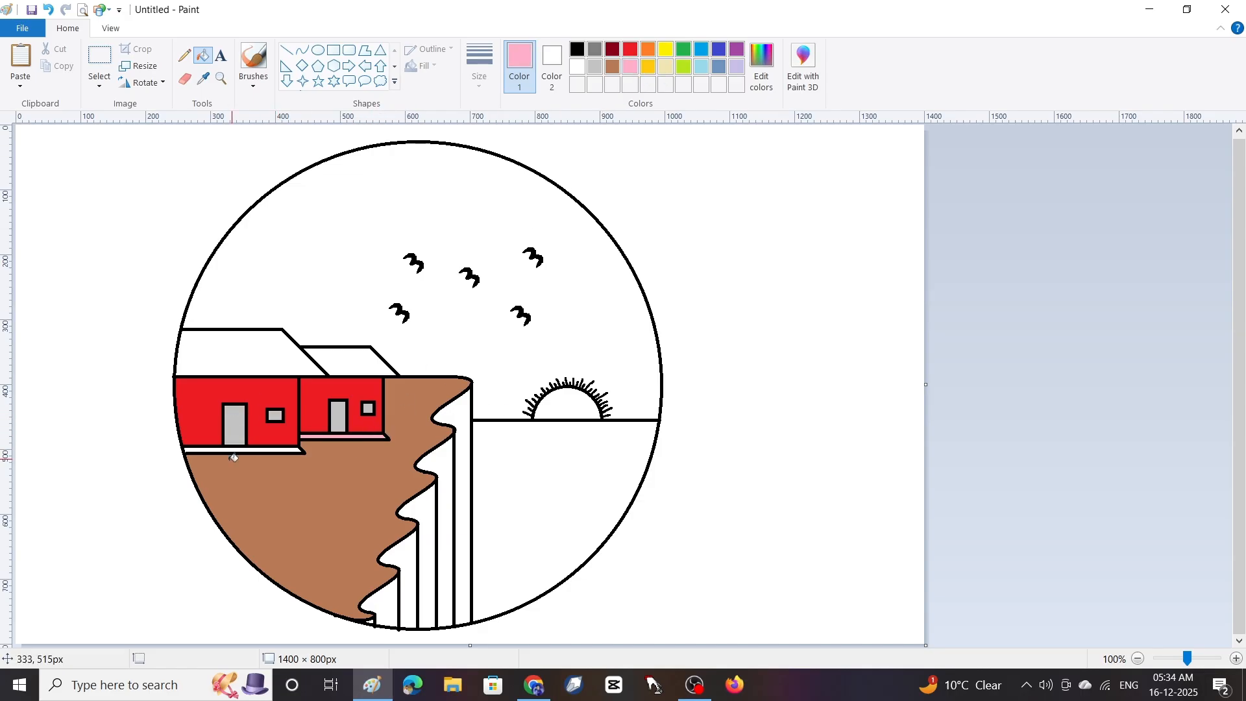
left_click(275, 448)
Erase the top edge of the left house's roof together with the upper end of its sloping side
left_click(613, 49)
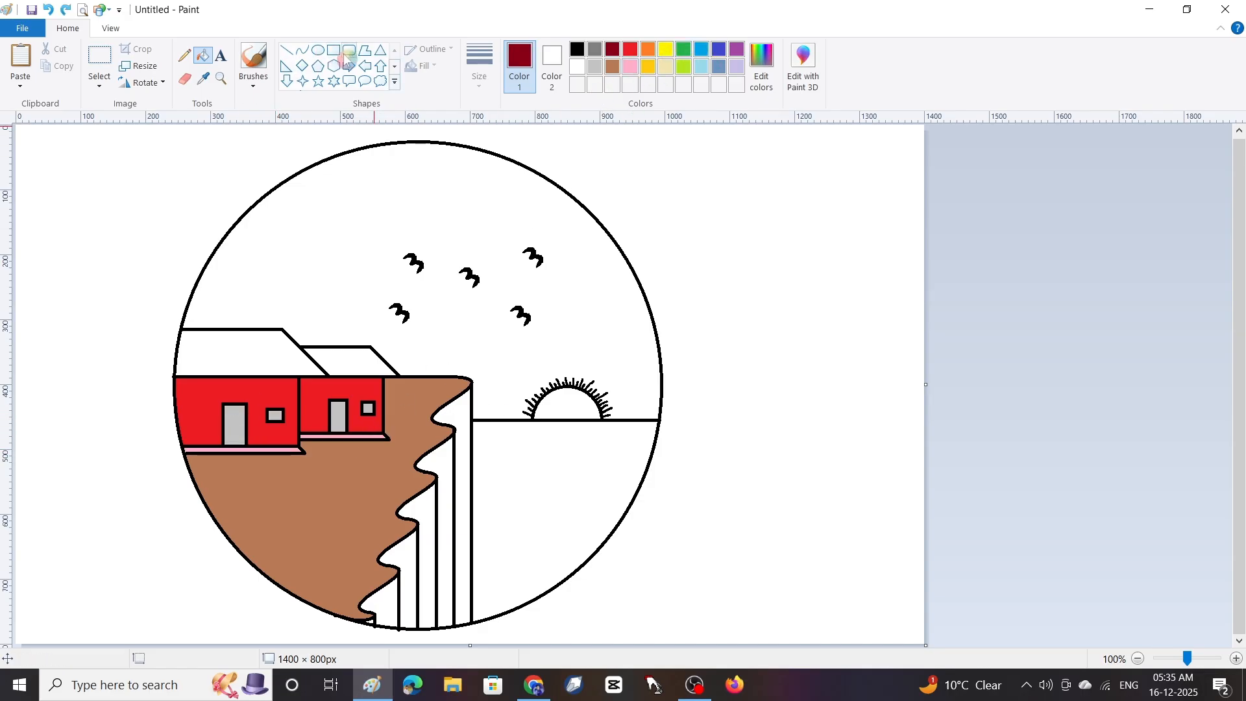
left_click(221, 78)
left_click(321, 381)
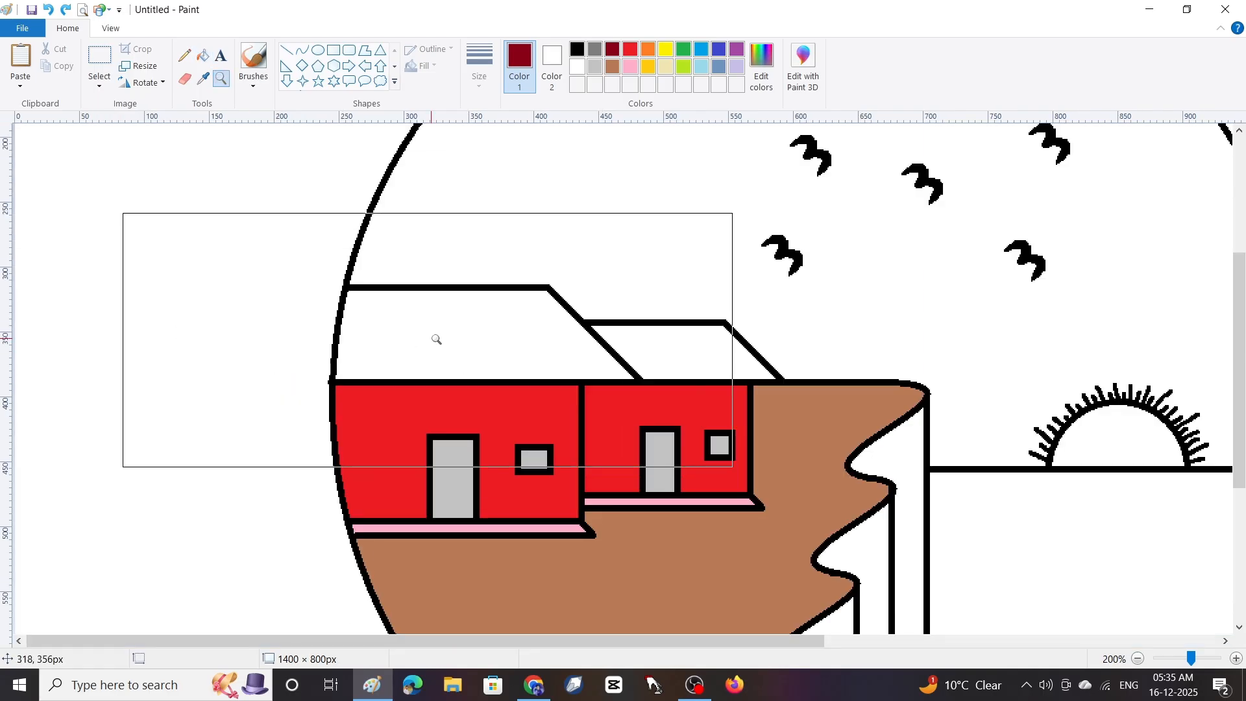
left_click(184, 78)
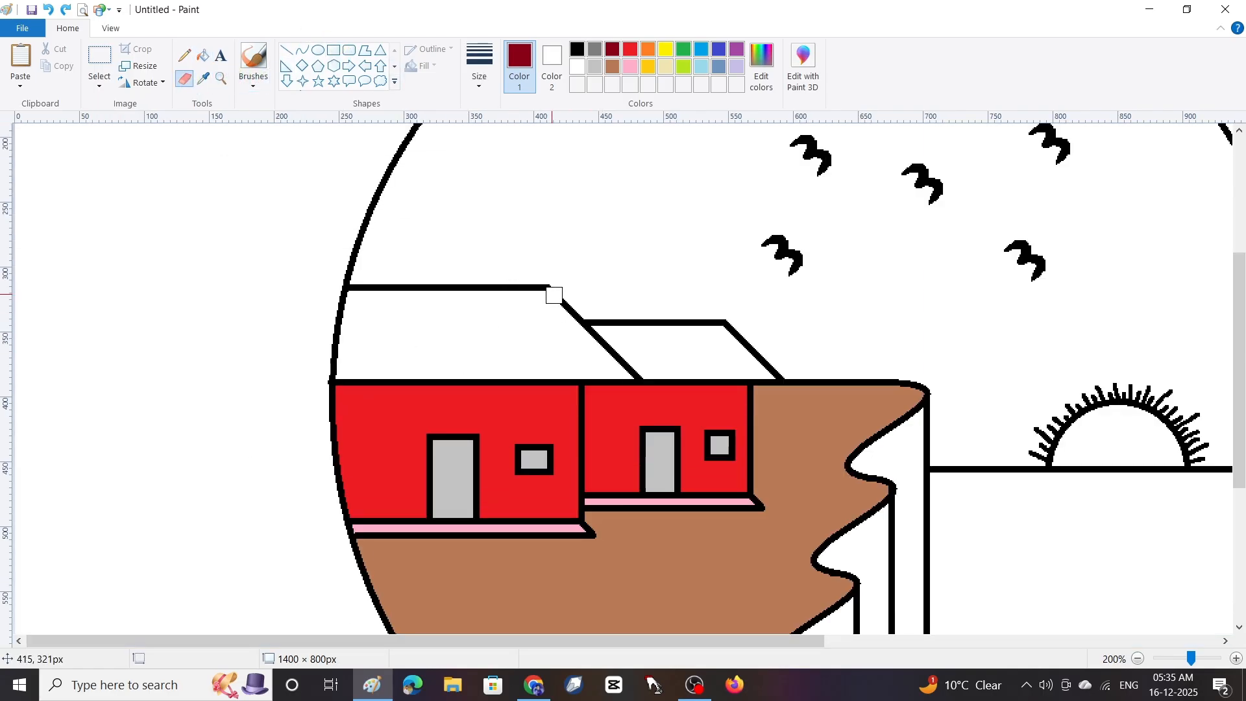
mouse_move(562, 294)
left_mouse_down()
mouse_move(513, 293)
mouse_move(571, 290)
mouse_move(358, 292)
left_mouse_up()
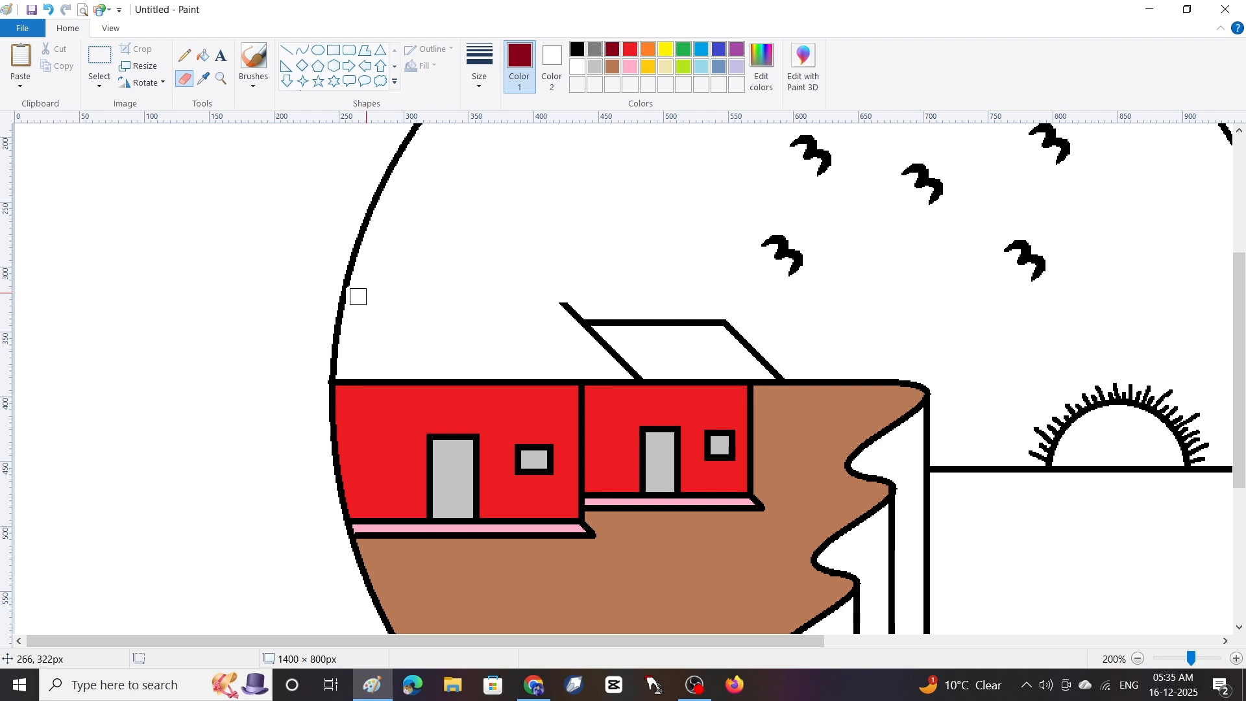
key("ctrl+z")
left_click_drag(565, 286, 377, 288)
Redraw the top edge of the left house's roof slightly lower as a black horizontal line reaching the circle
left_click(286, 50)
left_click_drag(563, 303, 340, 303)
left_click(577, 49)
scroll(636, 264, "down", 1)
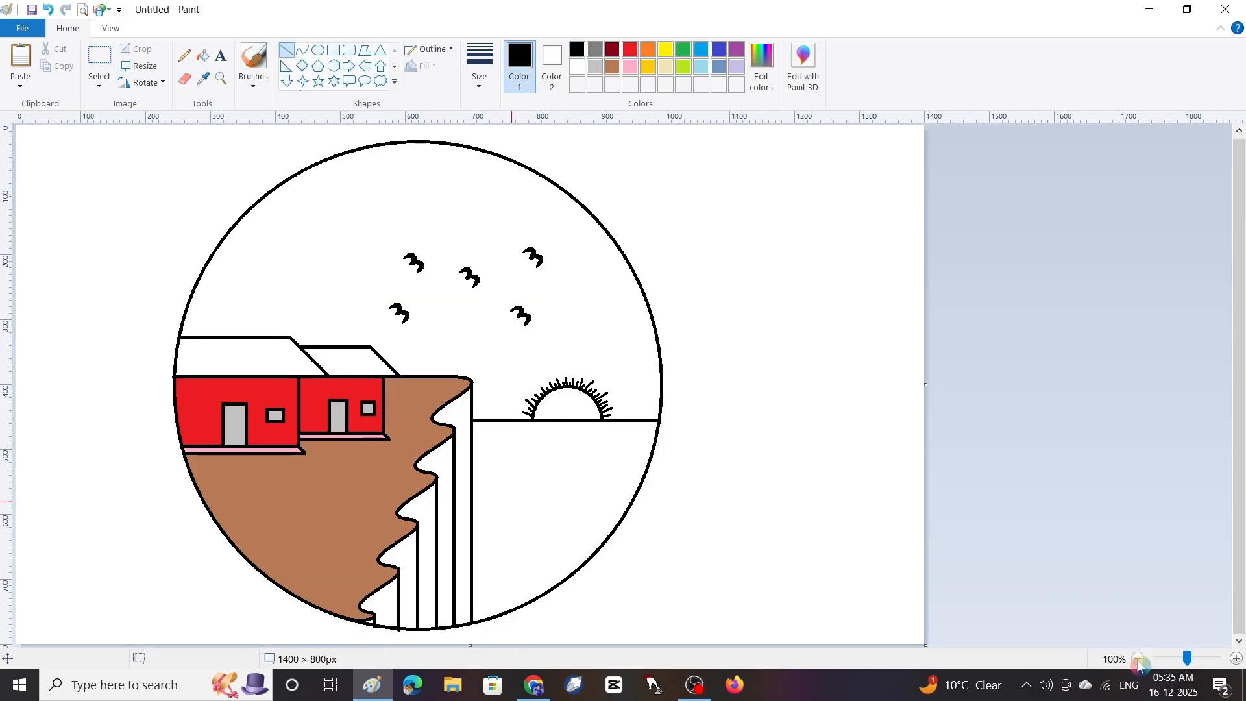
Fill the roofs of both houses with dark red
left_click(612, 48)
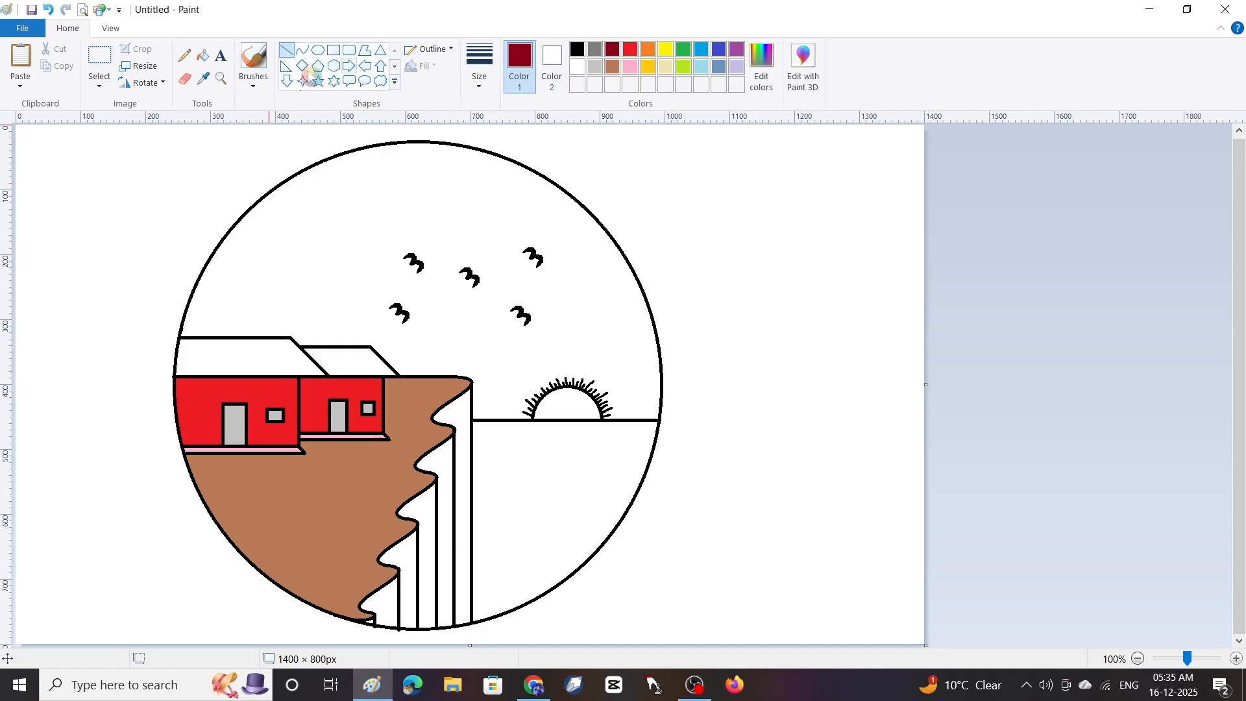
left_click(203, 55)
left_click(273, 354)
left_click(358, 359)
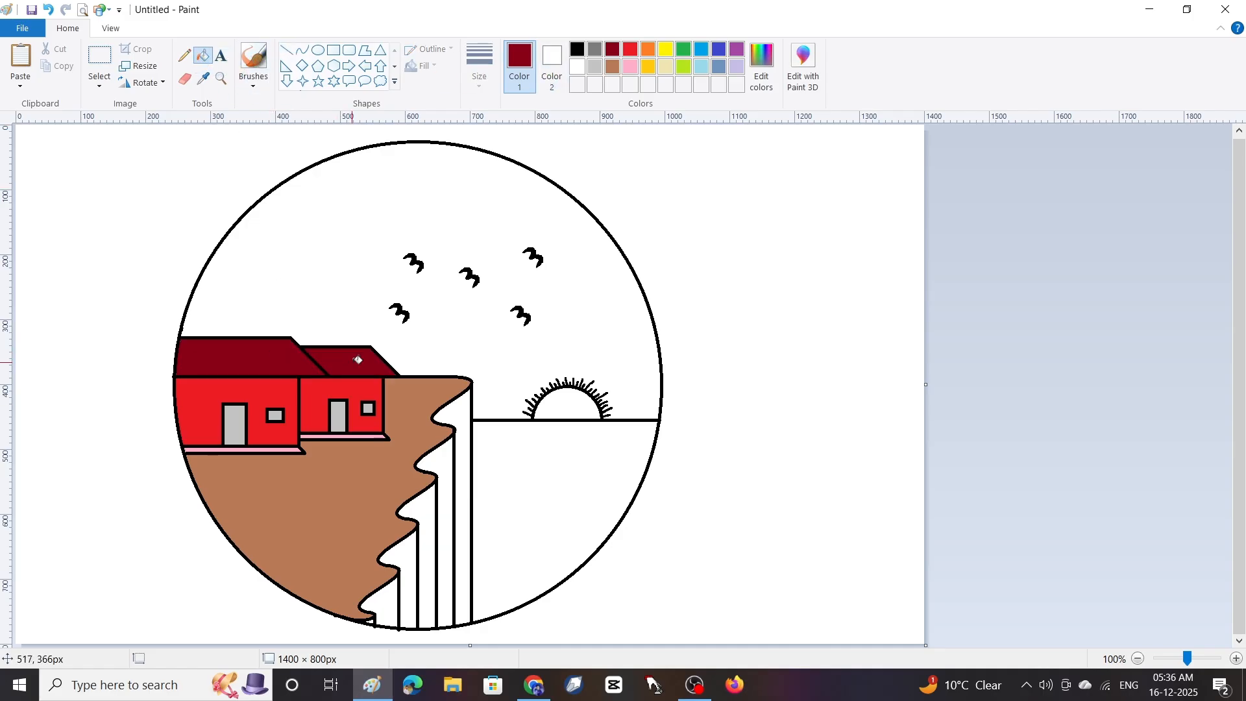
Fill the sky with turquoise blue and the half sun with yellow
left_click(701, 48)
left_click(389, 217)
left_click(667, 50)
left_click(566, 404)
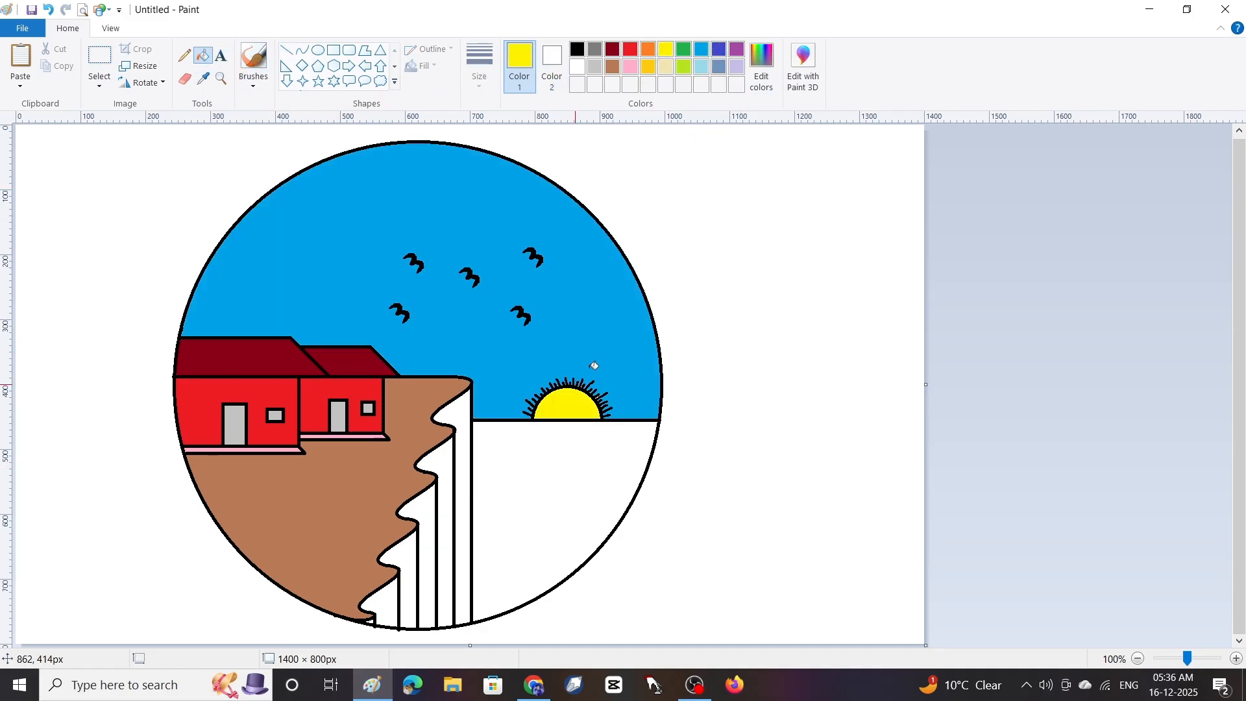
Fill the sea and the vertical strips beside the cliff's wavy edge with light turquoise
left_click(701, 67)
left_click(589, 540)
left_click(463, 505)
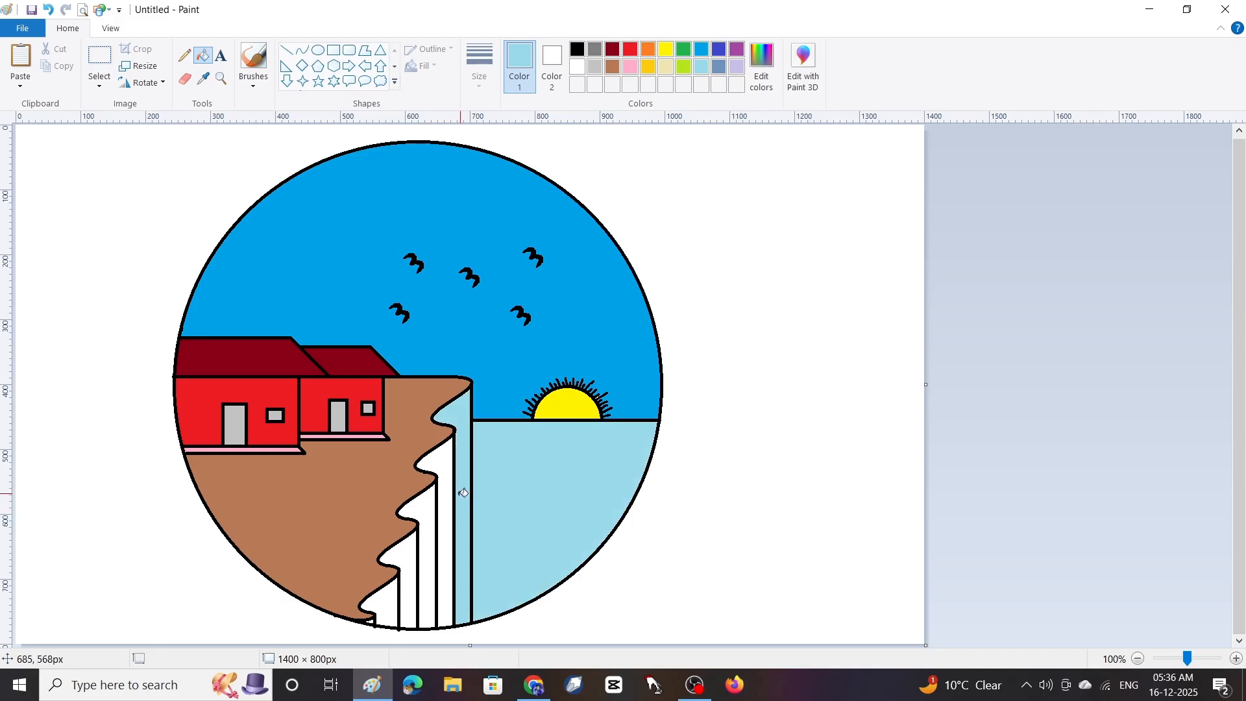
left_click(446, 503)
left_click(427, 545)
left_click(410, 563)
left_click(389, 600)
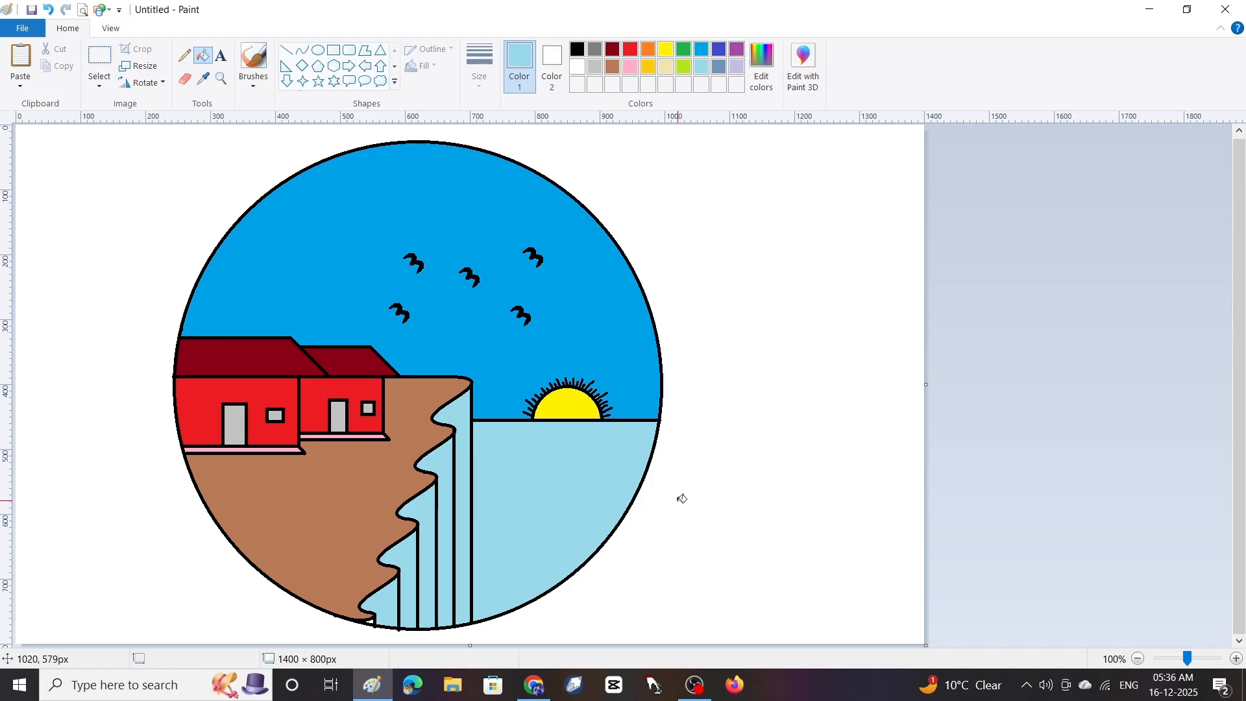
Draw short, thin white horizontal ripple lines scattered across the sea below the horizon
left_click(577, 66)
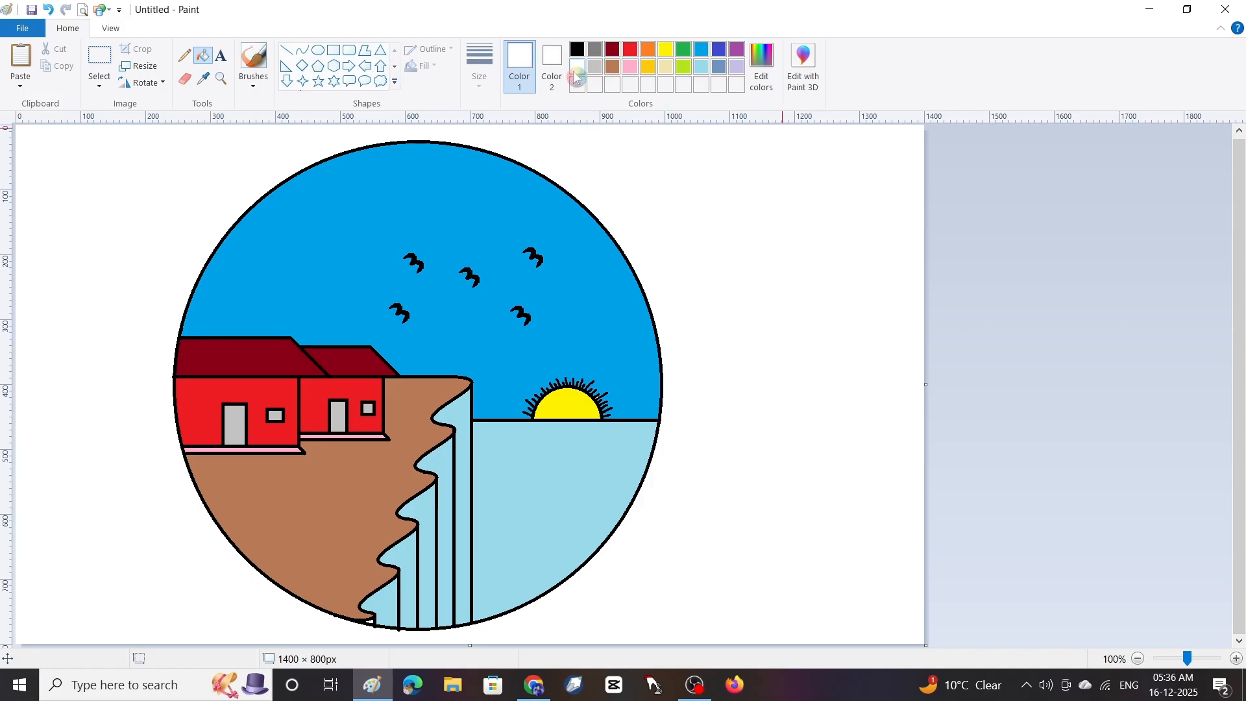
left_click(286, 50)
left_click(478, 65)
left_click(517, 156)
left_click_drag(484, 444, 496, 444)
left_click_drag(560, 446, 572, 447)
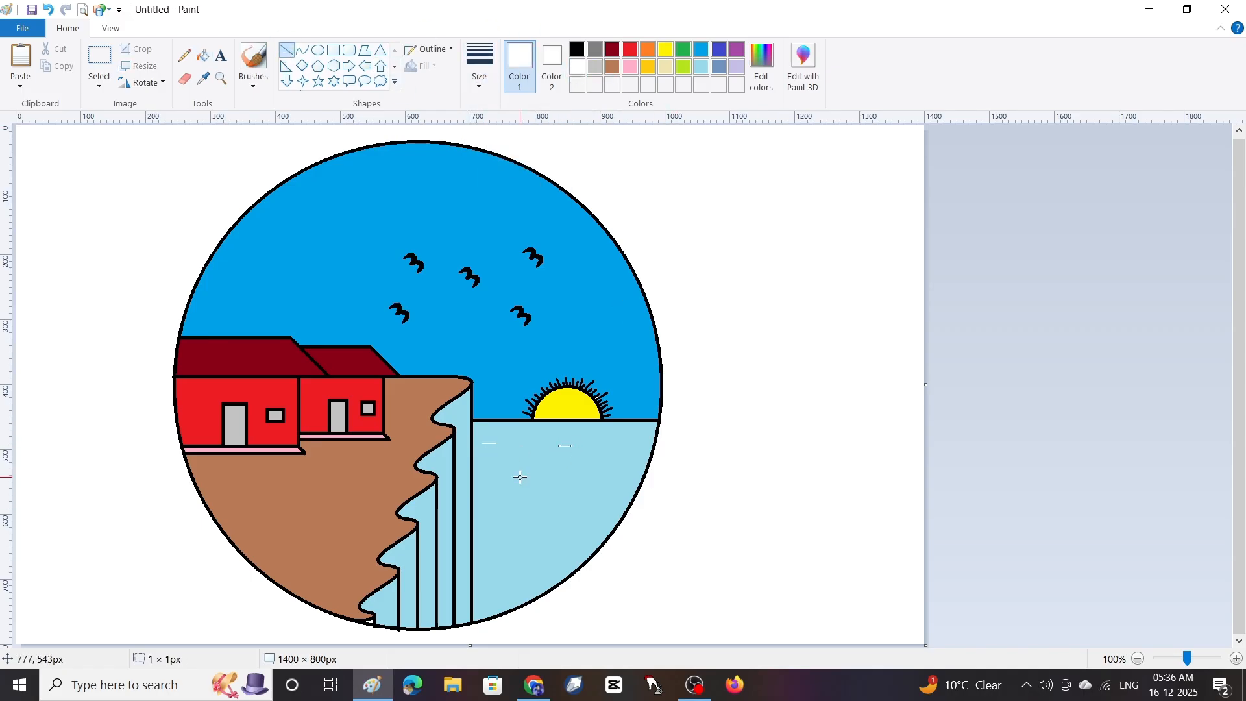
left_click_drag(521, 477, 538, 478)
left_click_drag(592, 477, 610, 477)
left_click_drag(544, 508, 576, 537)
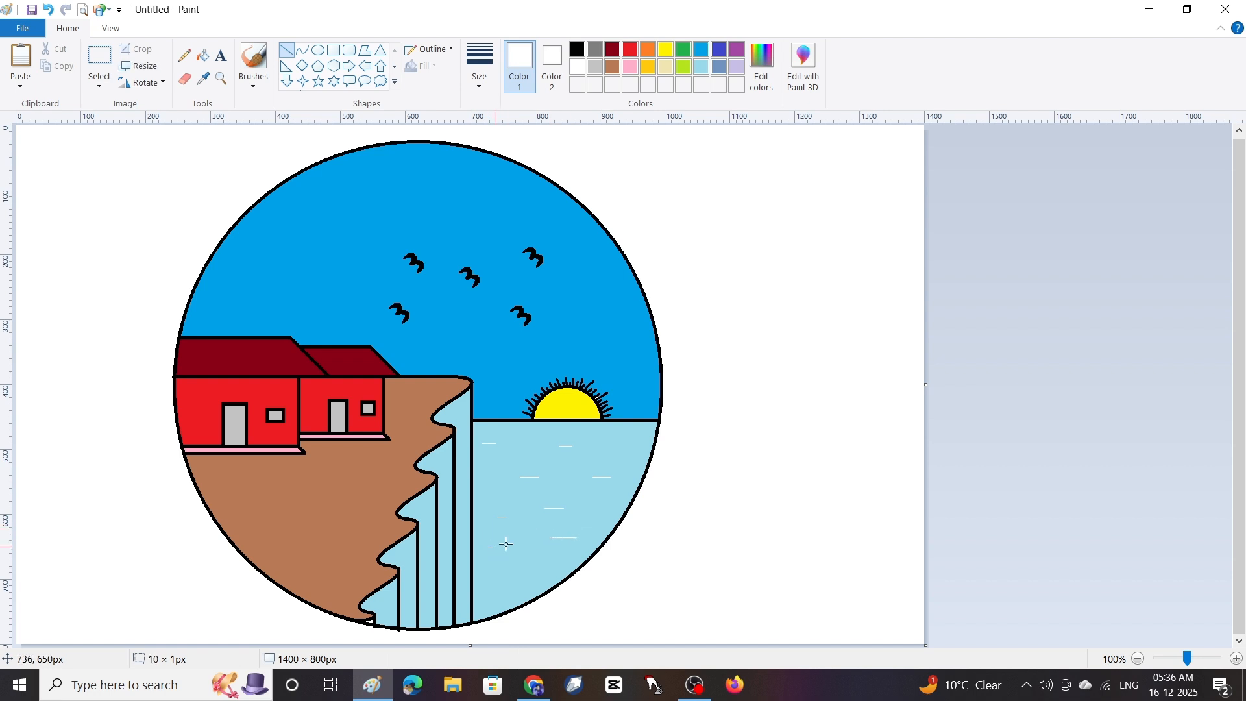
left_click_drag(488, 546, 509, 546)
mouse_move(603, 449)
left_mouse_down()
mouse_move(635, 449)
mouse_move(593, 433)
left_mouse_up()
left_click_drag(493, 466, 513, 466)
left_click_drag(517, 528, 604, 511)
left_click_drag(493, 580, 557, 565)
left_click_drag(487, 498, 501, 498)
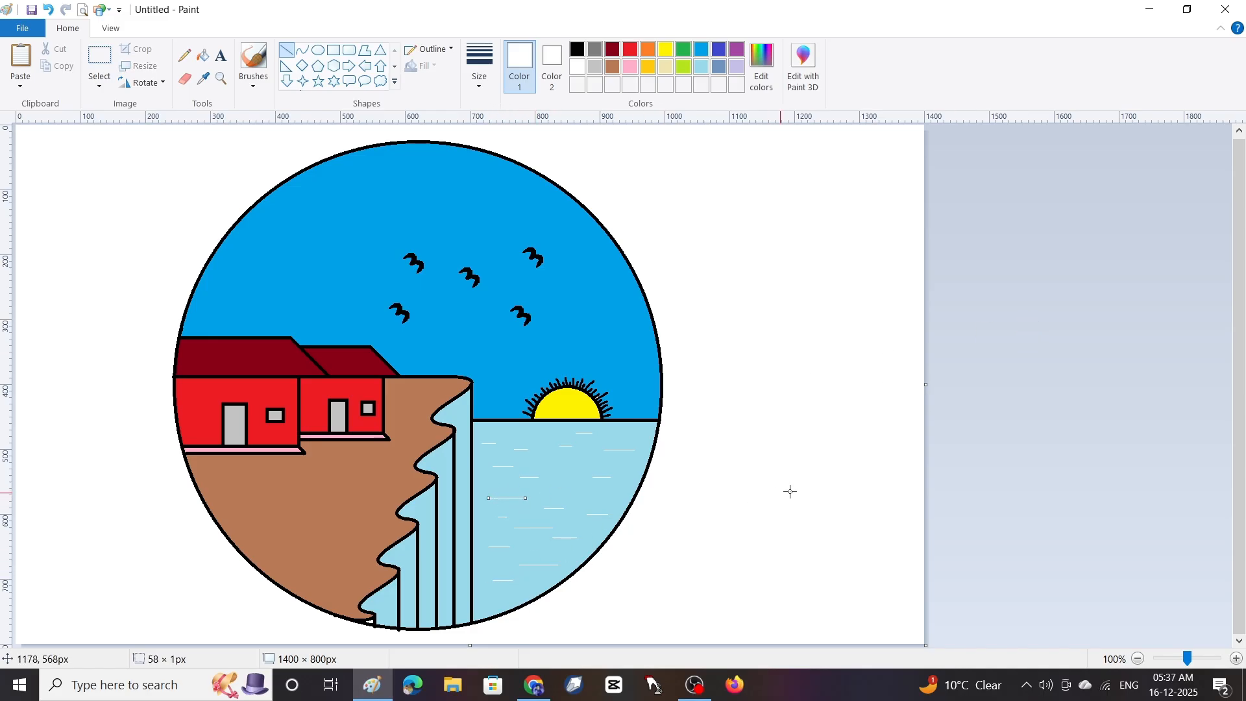
left_click(1053, 453)
scroll(793, 481, "up", 1)
scroll(793, 479, "down", 1)
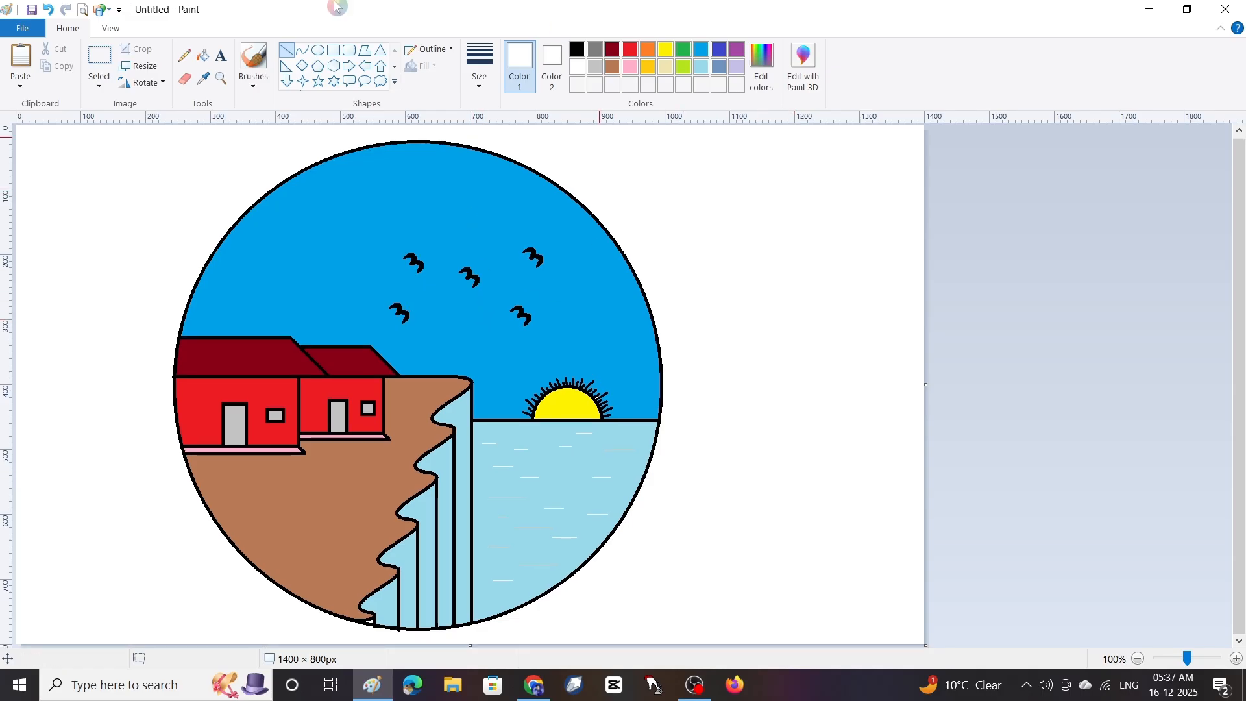
Fill the small white gap at the cliff's lowest tip, beside the circle outline, with light turquoise
left_click(222, 78)
left_click(377, 519)
left_click(468, 584)
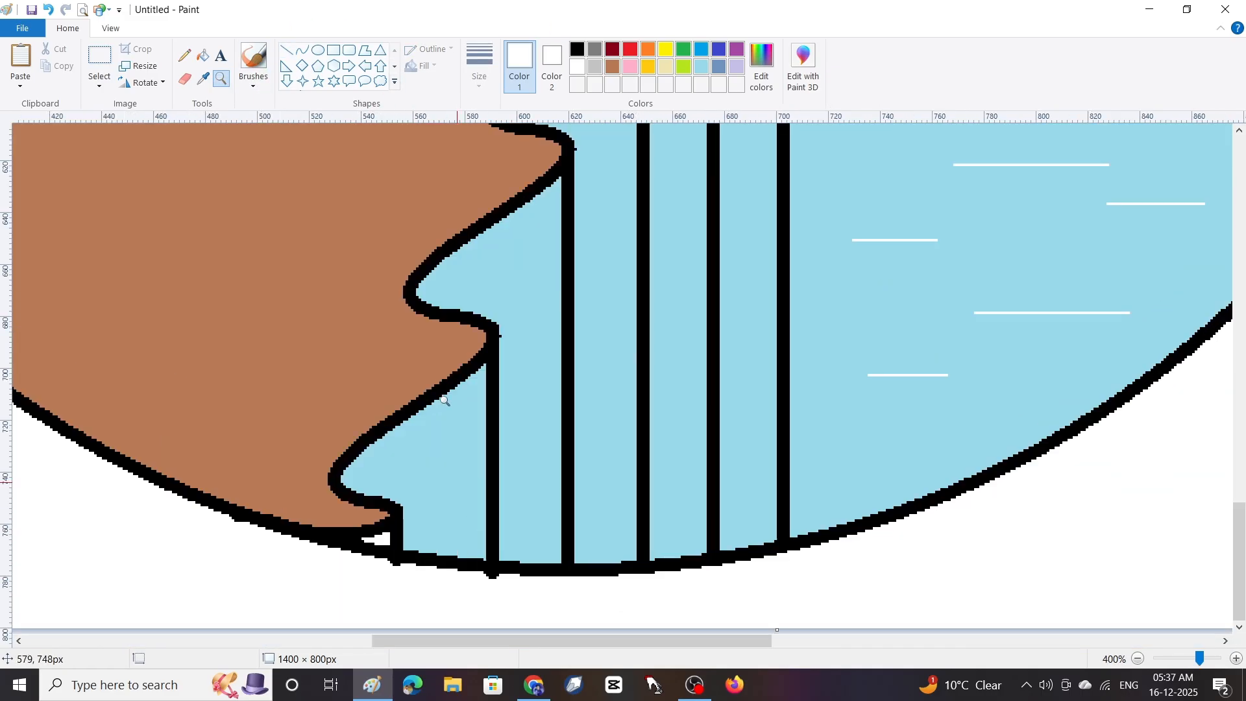
left_click(700, 68)
left_click(203, 56)
left_click(378, 540)
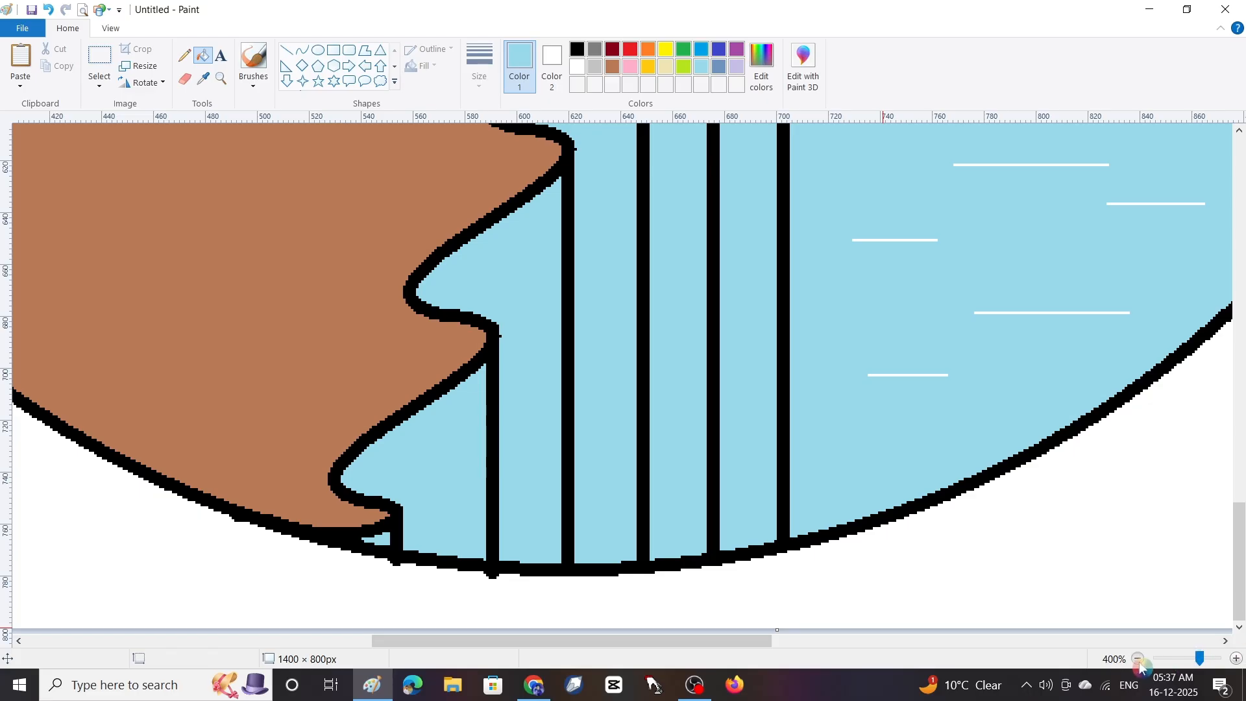